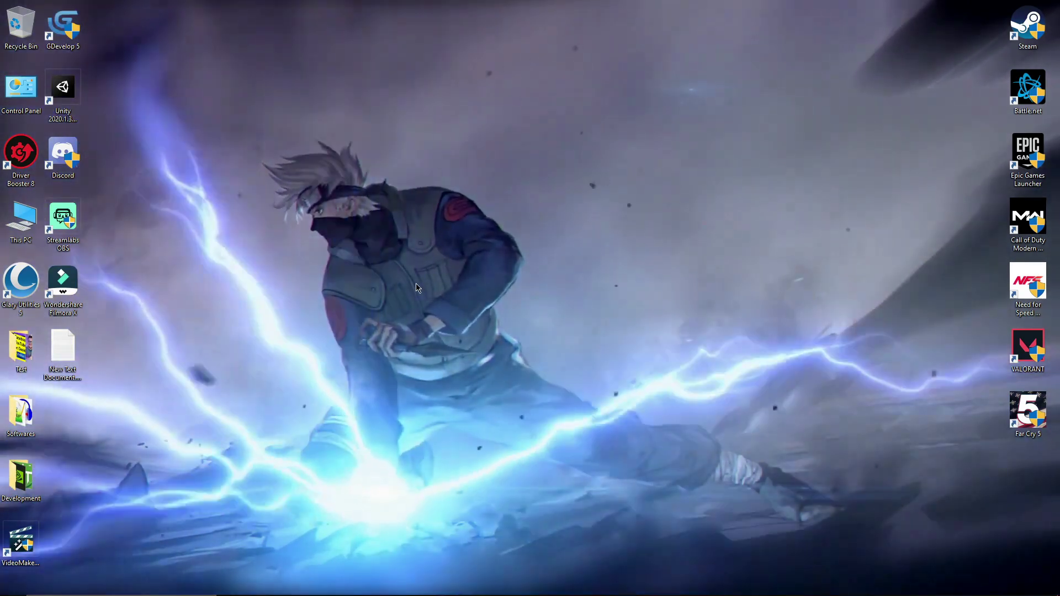
right_click(416, 281)
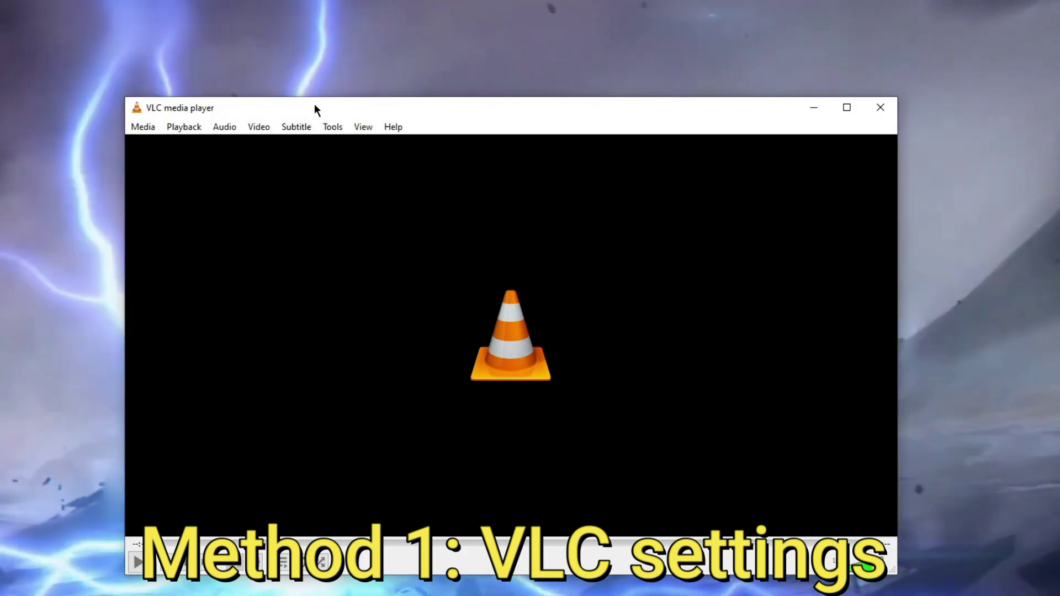
Disable hardware-accelerated decoding in the Input / Codecs preferences and save the change
left_click(335, 126)
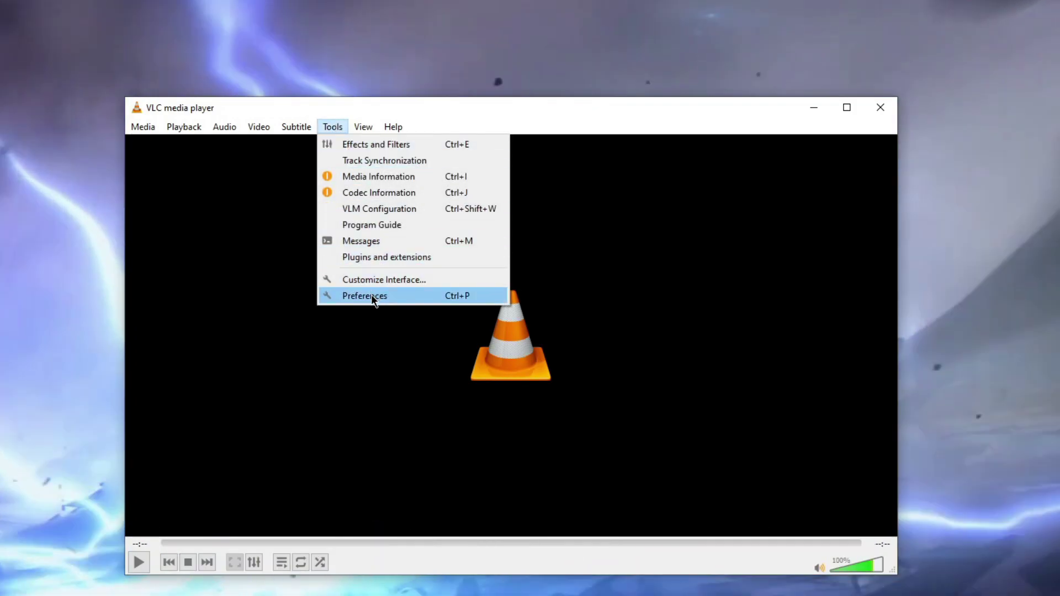
left_click(375, 297)
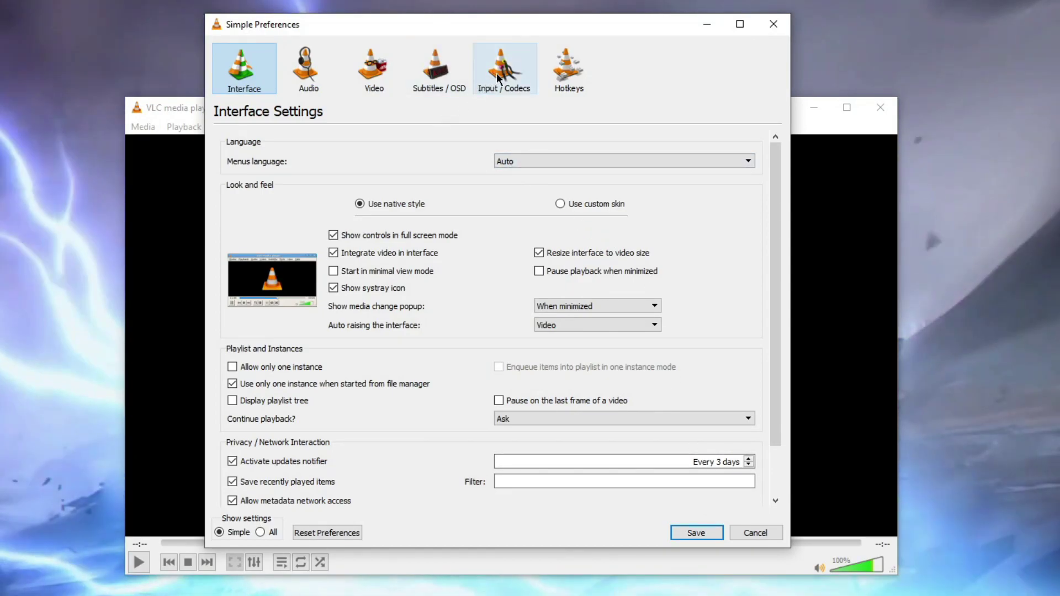
left_click(504, 75)
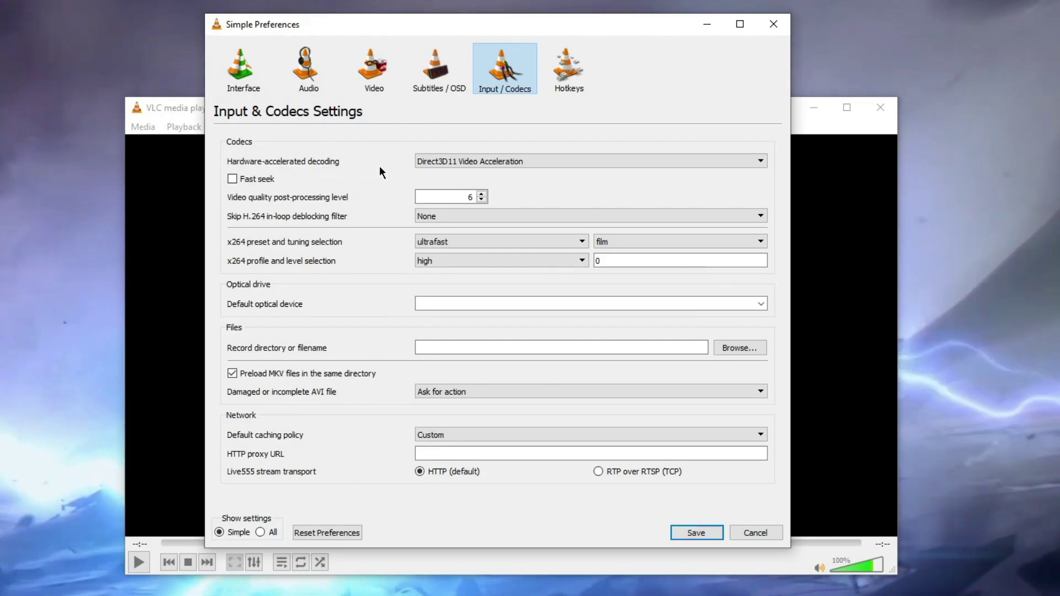
left_click(472, 161)
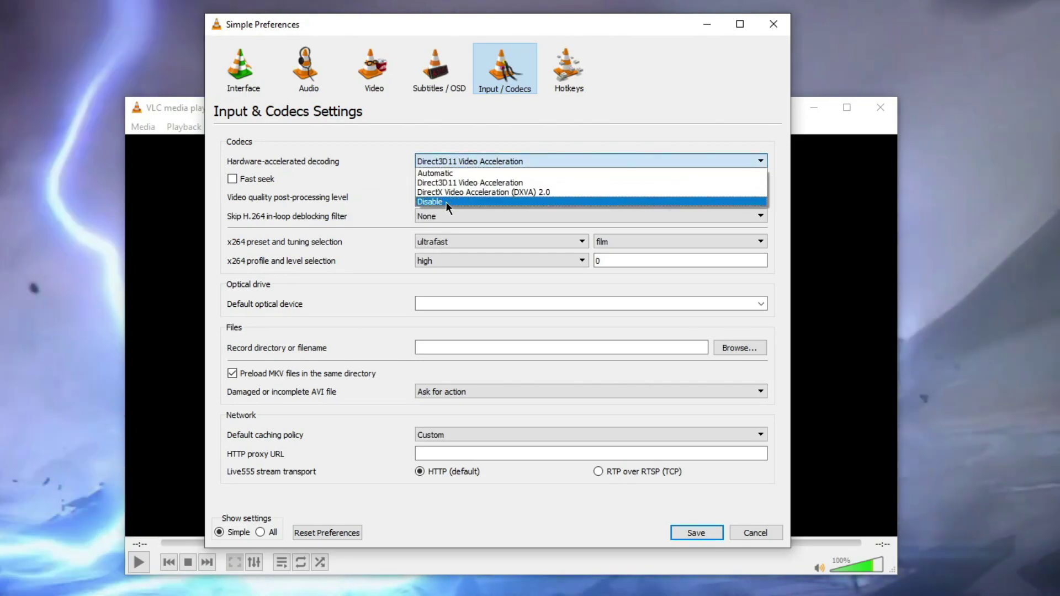
left_click(438, 202)
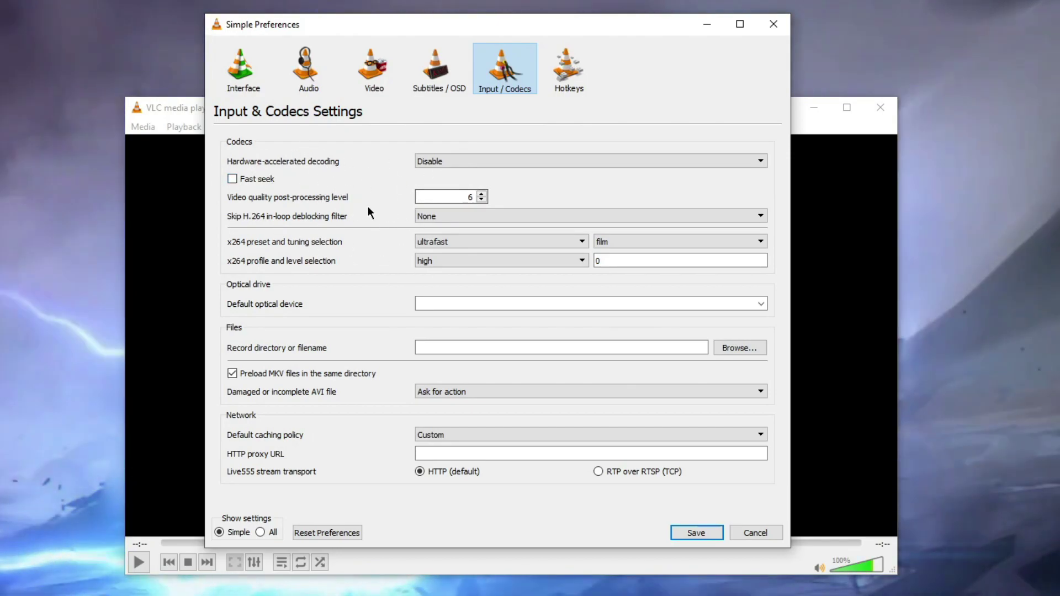
left_click(440, 159)
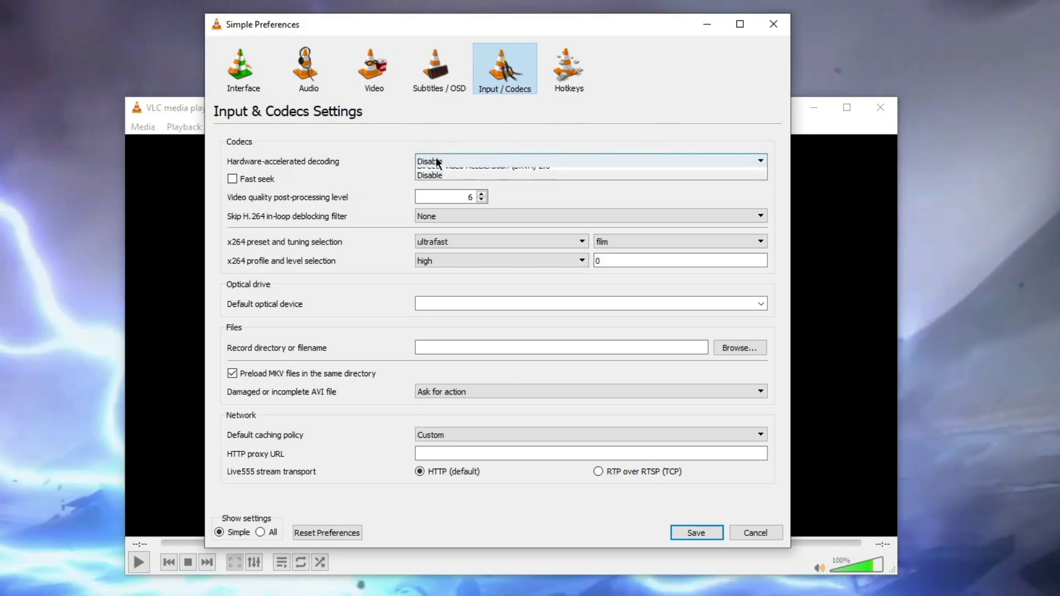
left_click(429, 203)
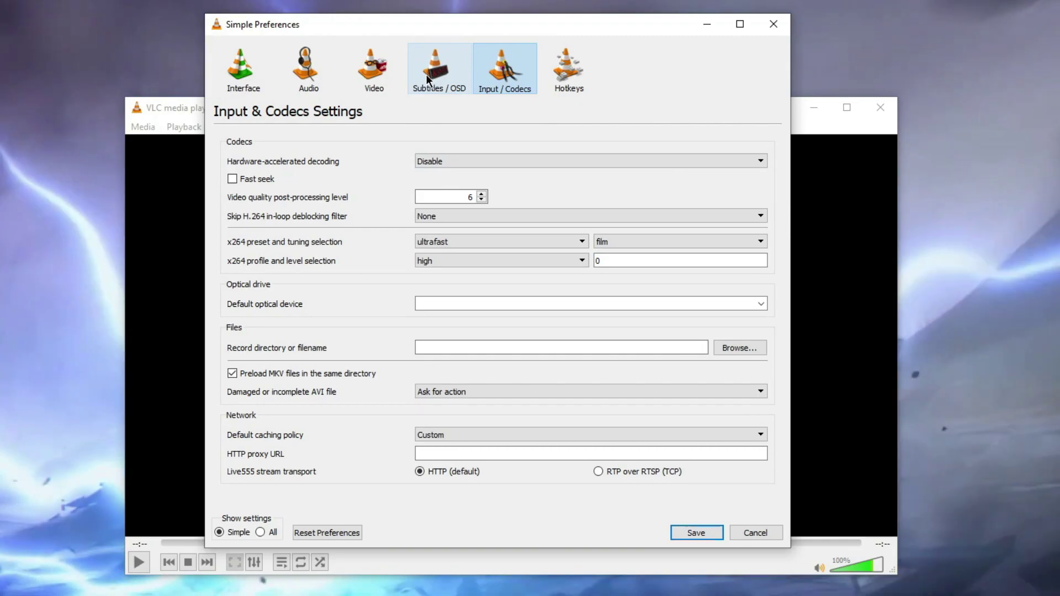
left_click(685, 531)
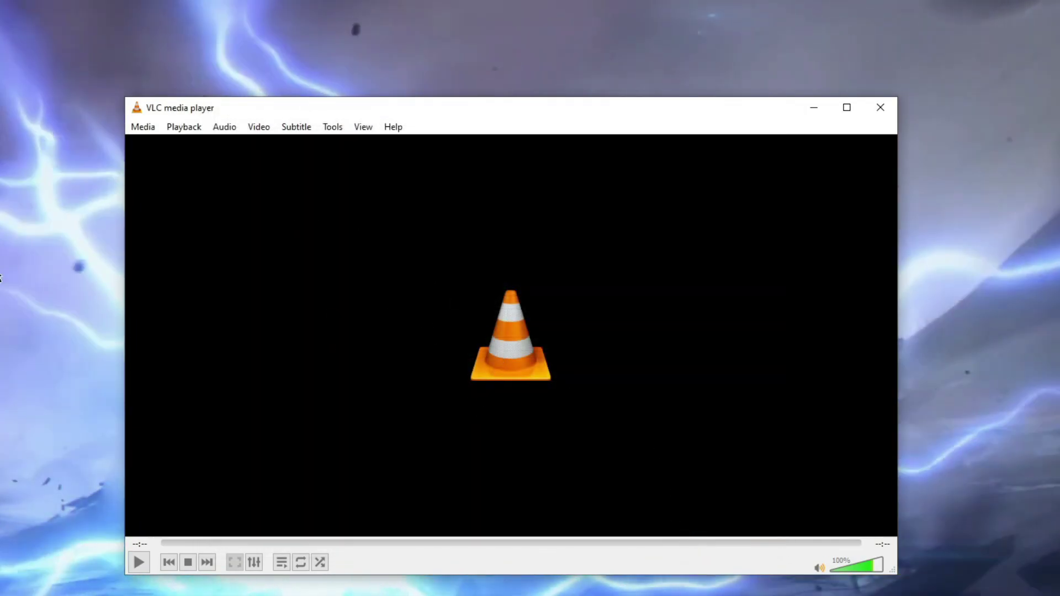
right_click(8, 198)
left_click(44, 239)
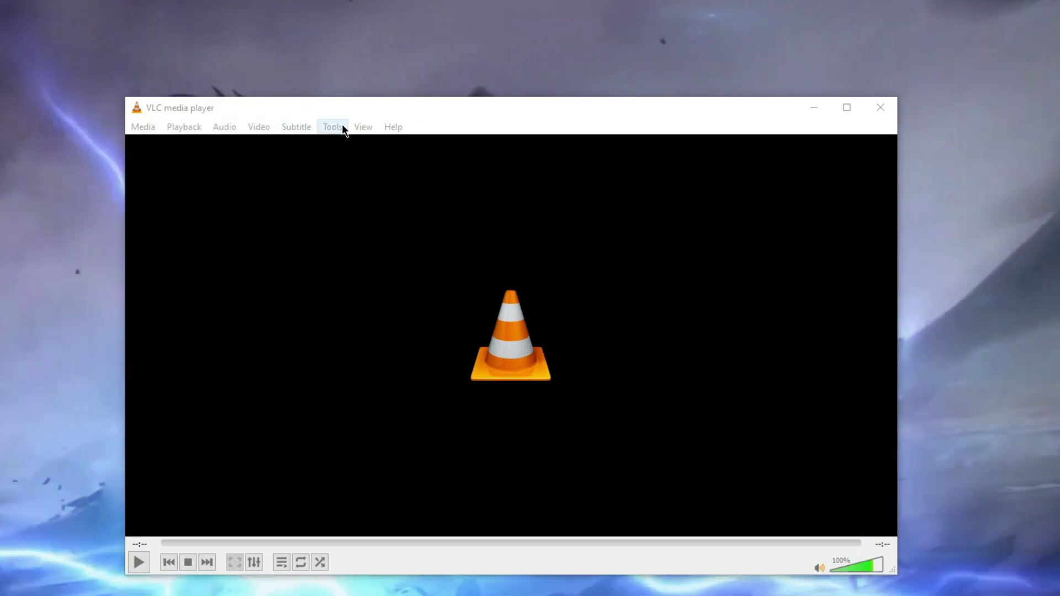
Open the preferences again with all settings shown and go to the Input / Codecs category
left_click(332, 127)
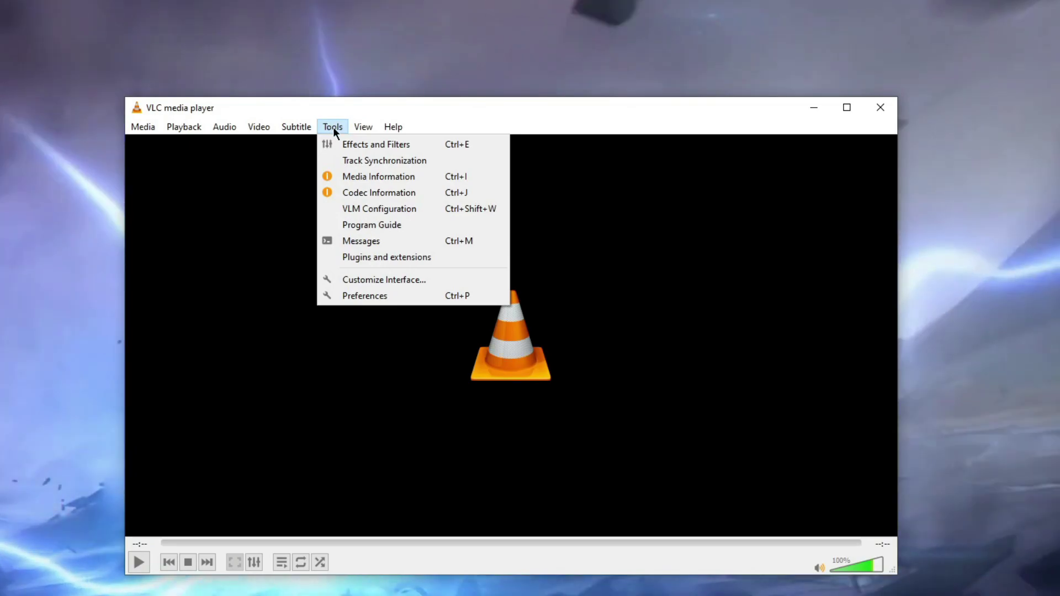
left_click(363, 295)
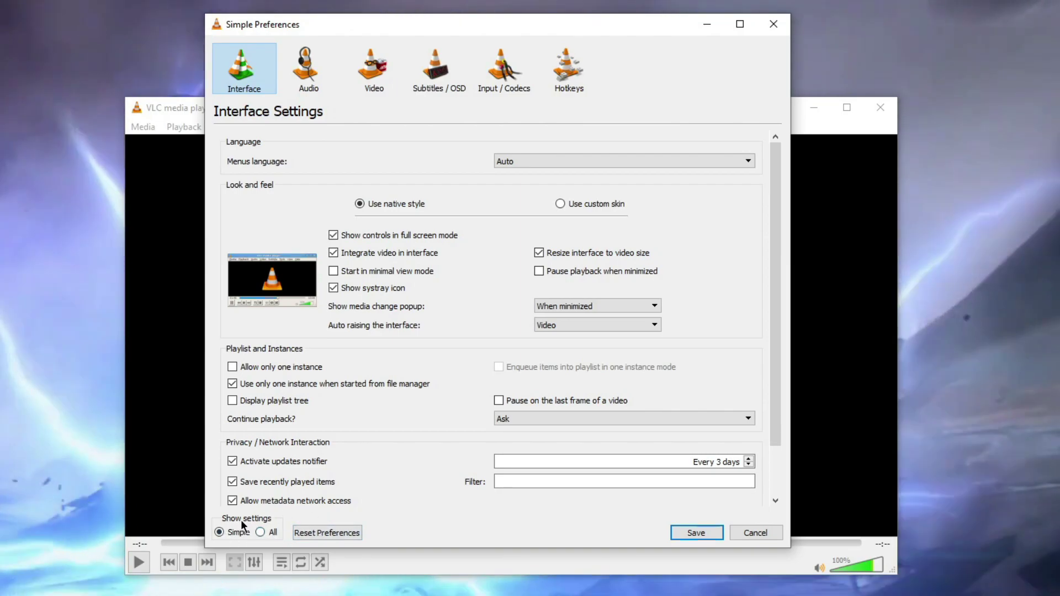
left_click(258, 532)
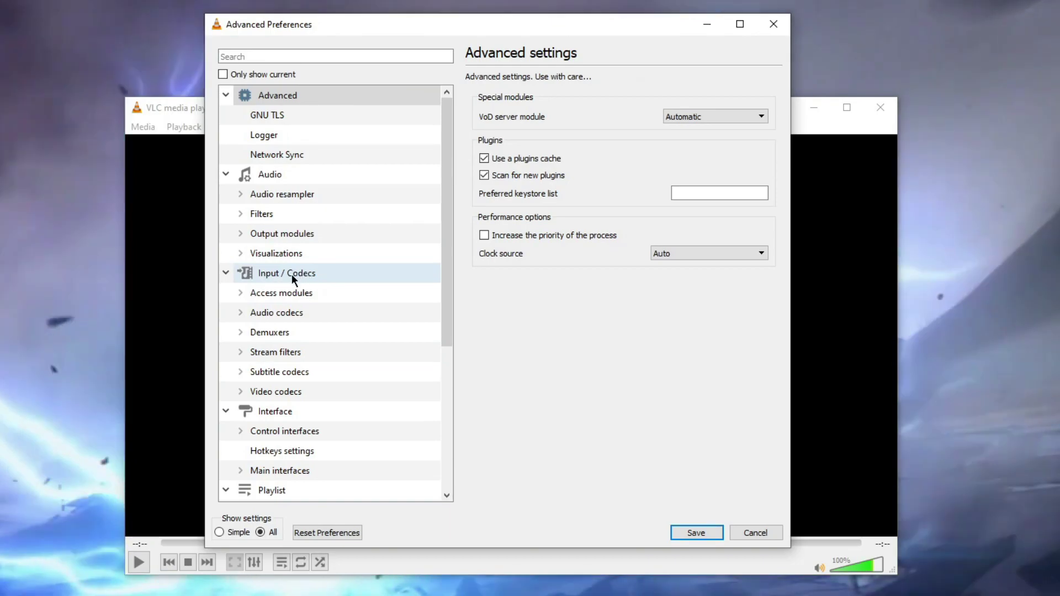
left_click(292, 275)
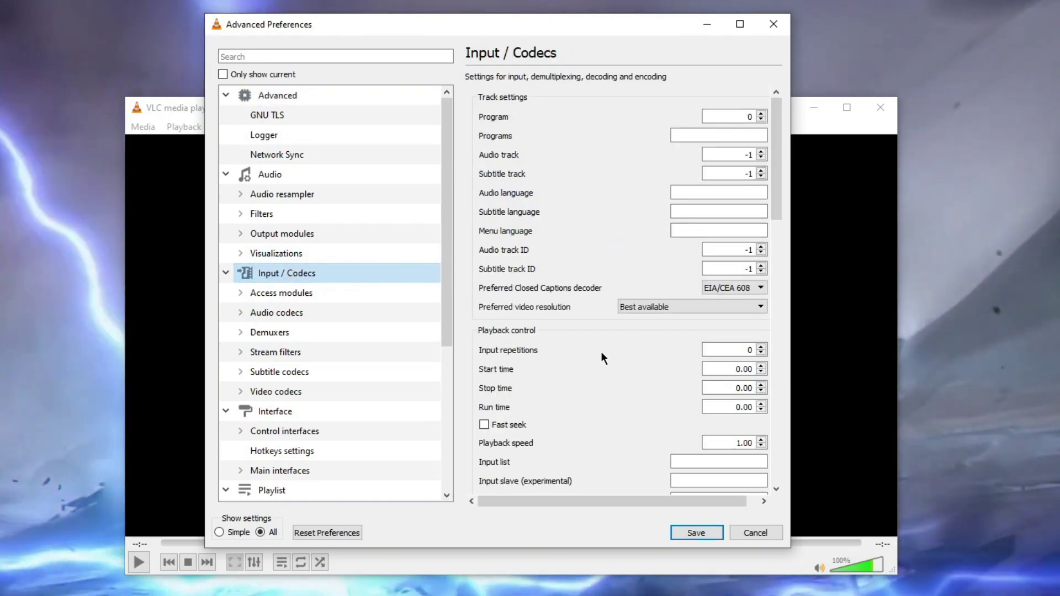
Examine the File caching (ms) value in the Advanced section of the Input / Codecs settings
scroll(586, 386, "down", 8)
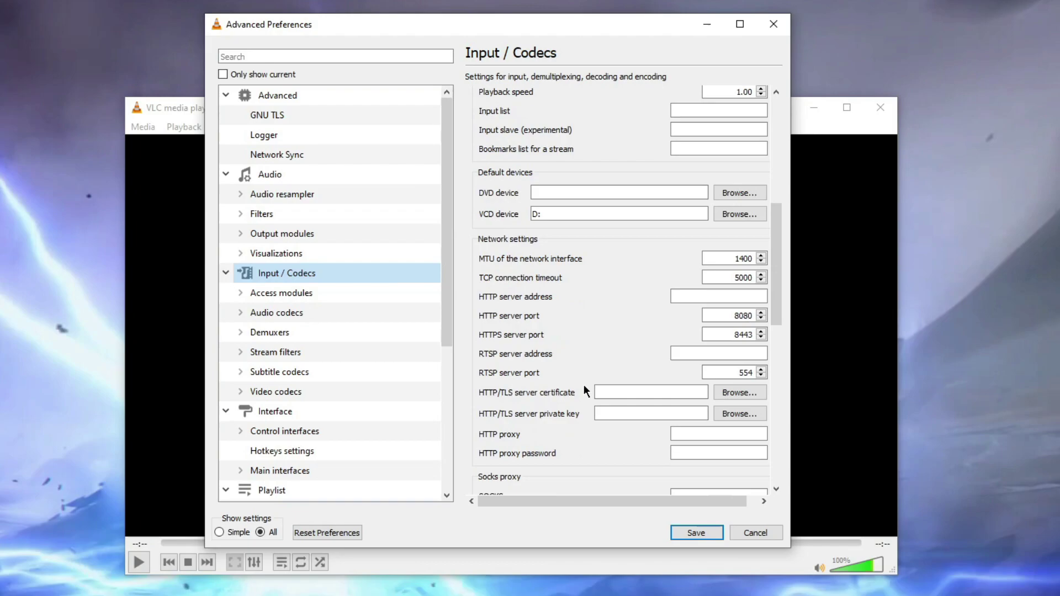
scroll(584, 385, "down", 6)
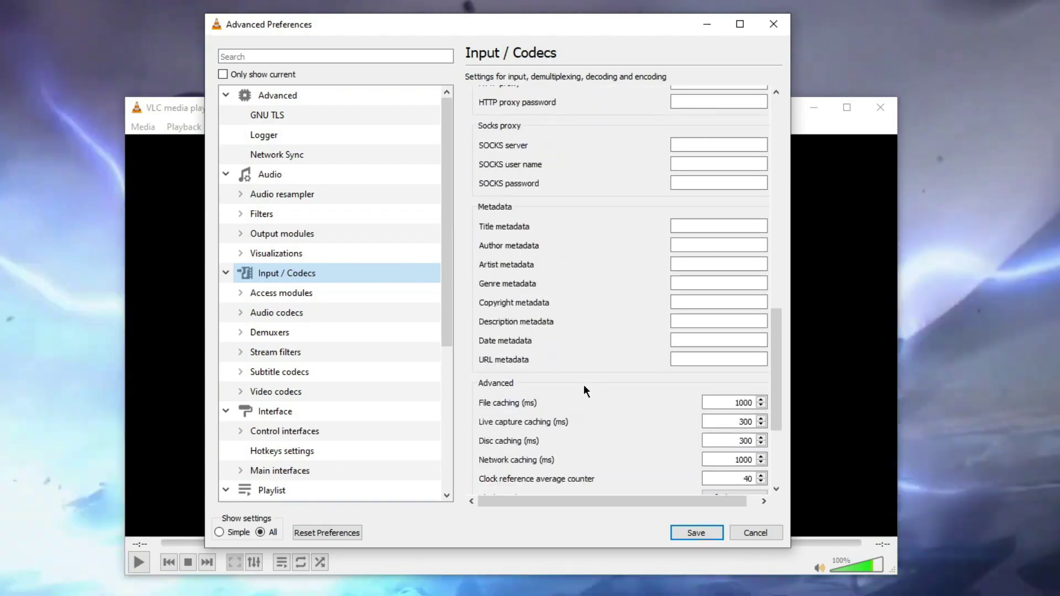
scroll(584, 386, "down", 2)
scroll(571, 354, "down", 2)
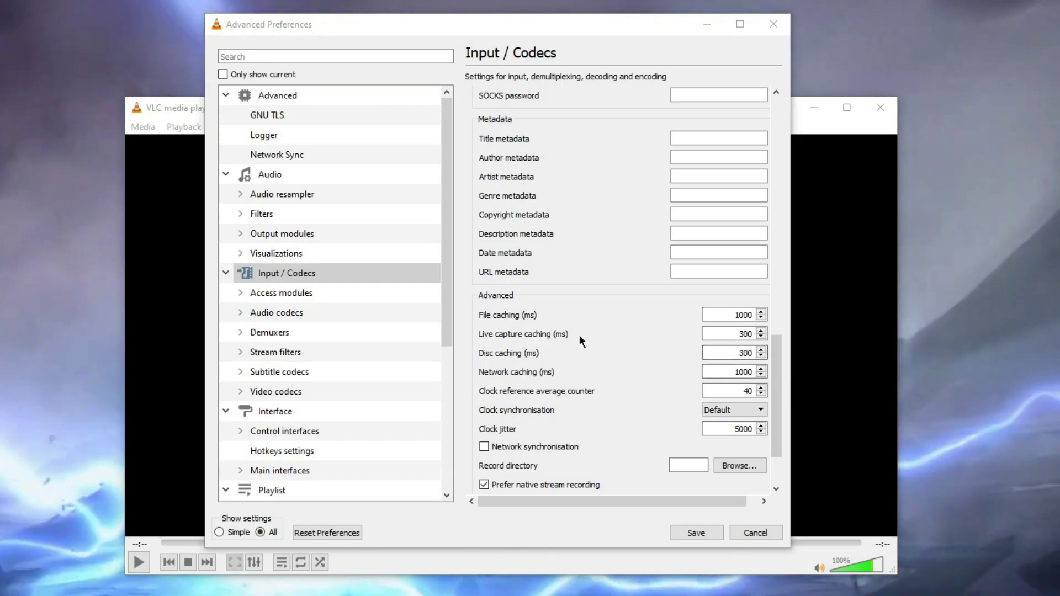
left_click(729, 314)
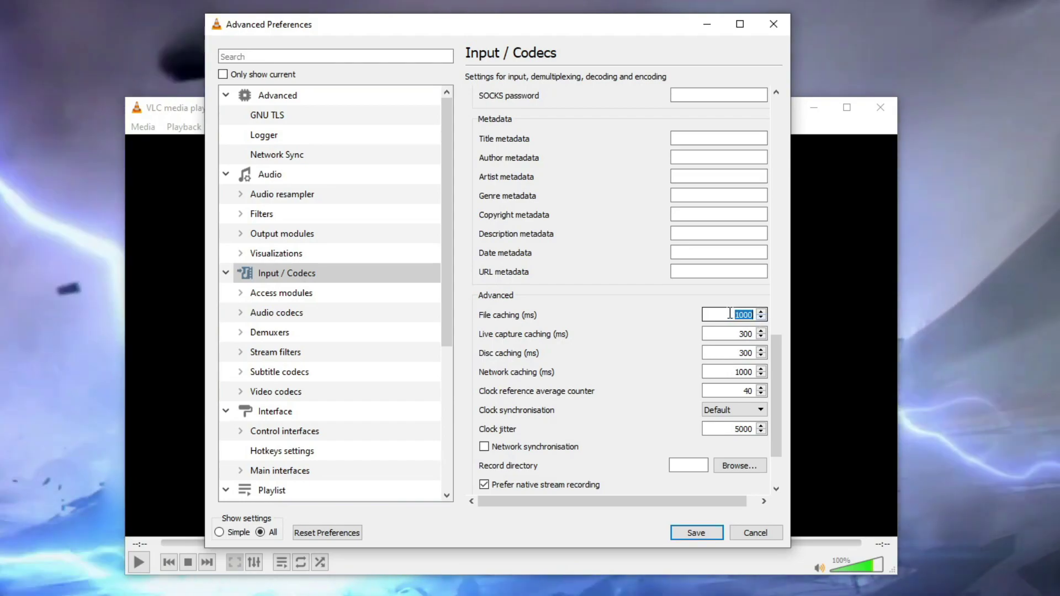
left_click(730, 313)
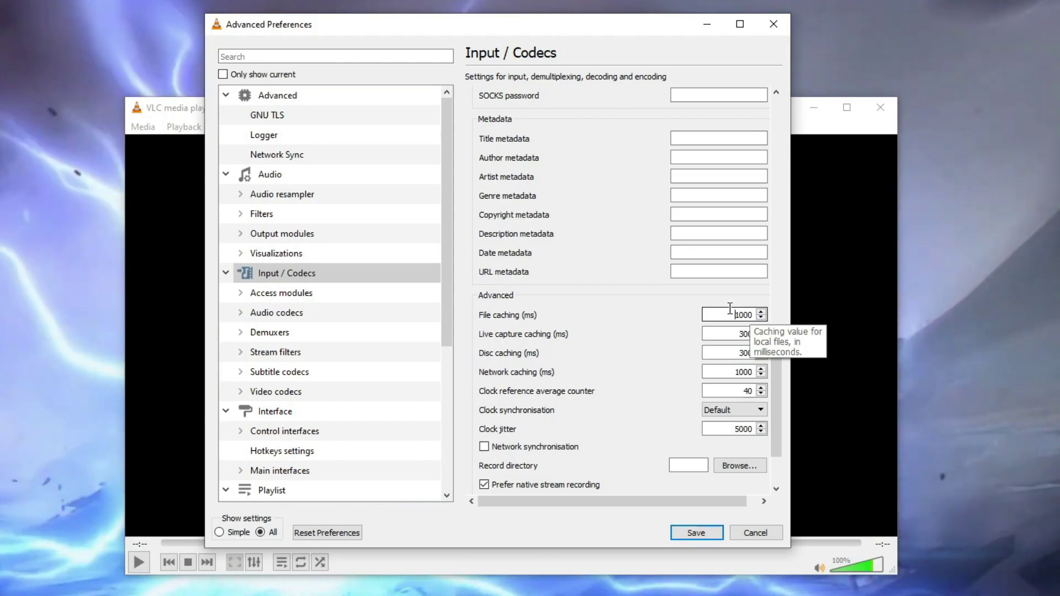
double_click(728, 312)
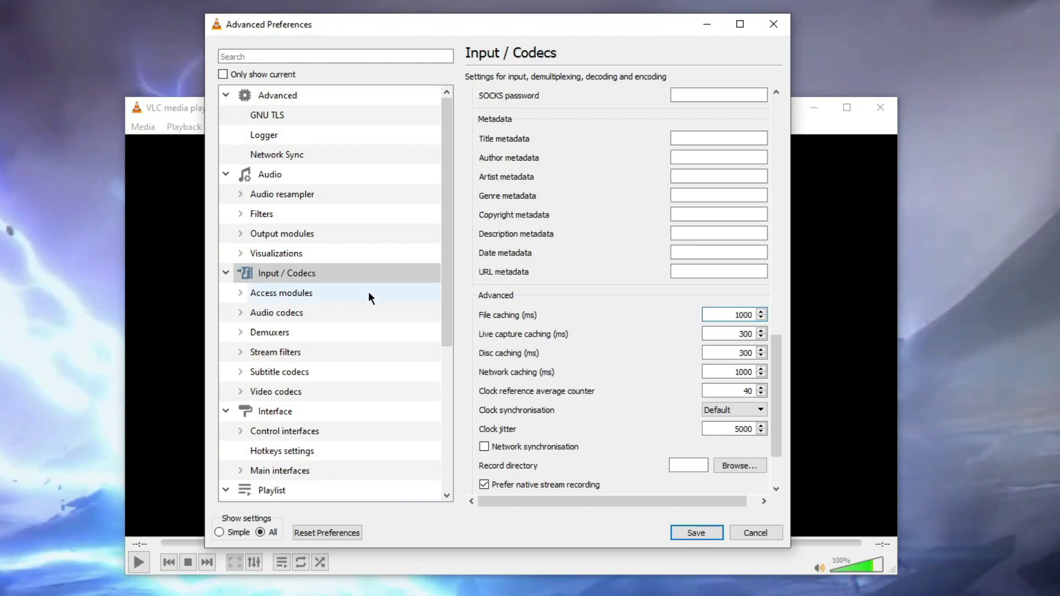
Expand the Video codecs category and open the FFmpeg audio/video decoder settings
left_click(293, 392)
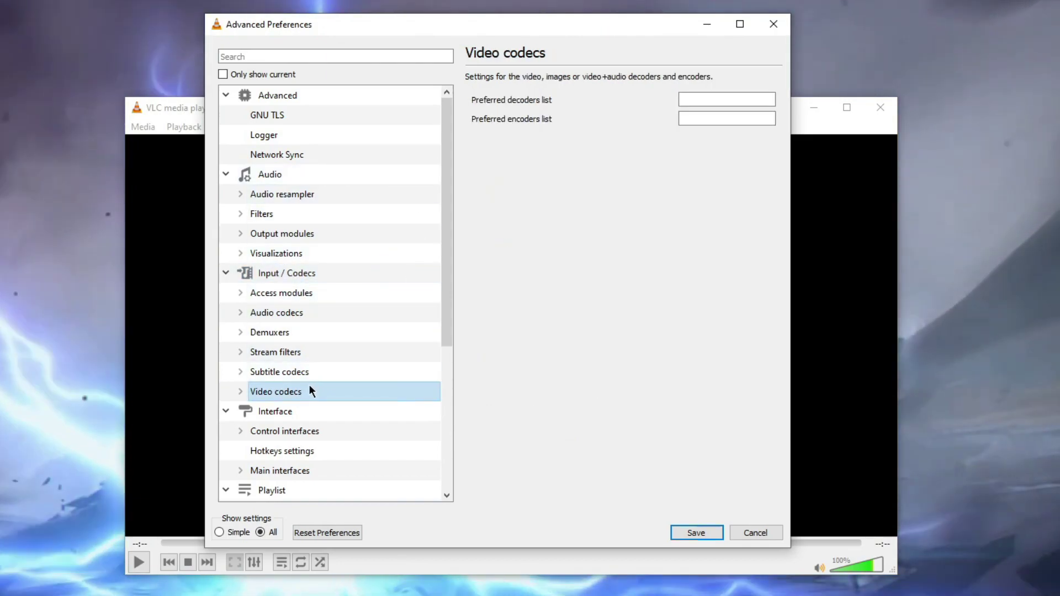
left_click(245, 391)
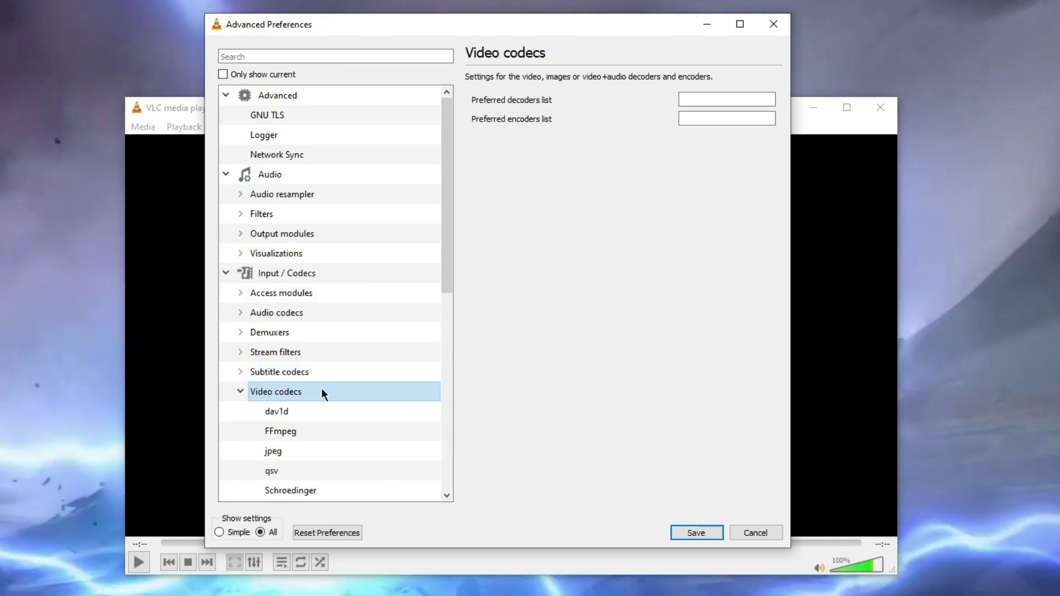
scroll(322, 389, "down", 1)
scroll(294, 334, "down", 1)
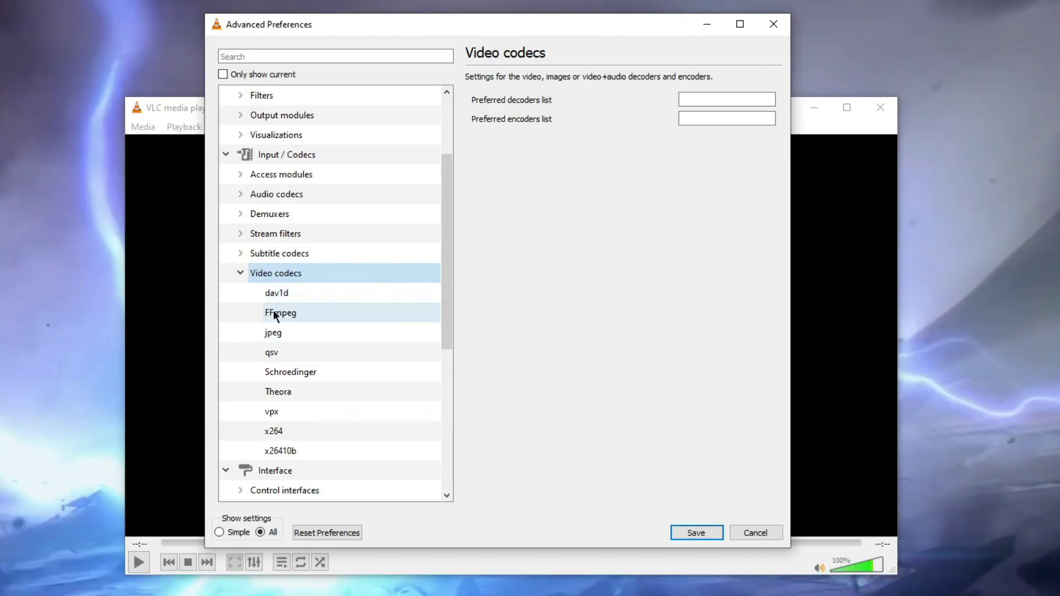
left_click(287, 314)
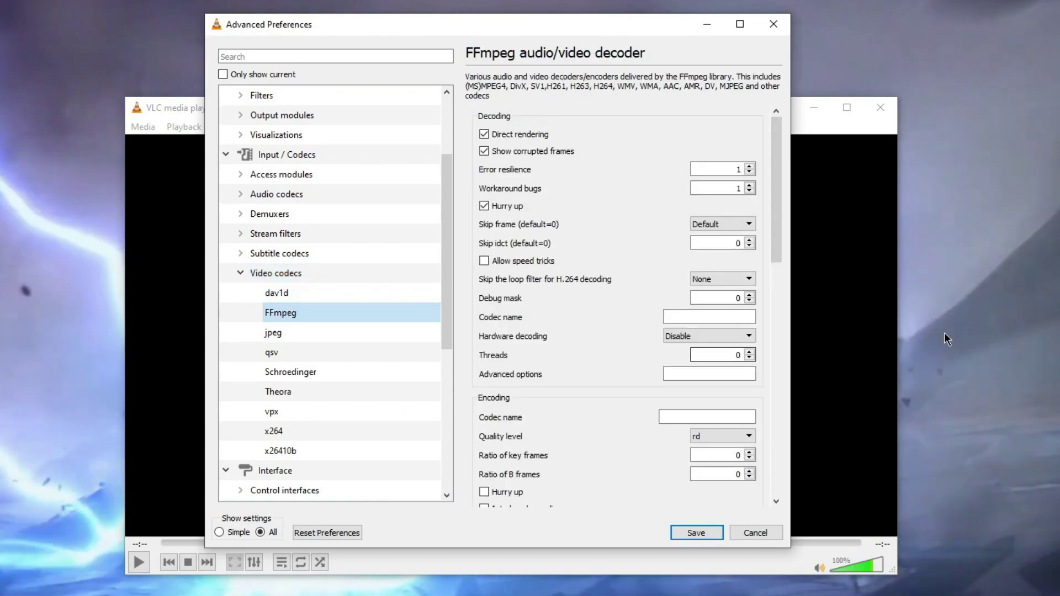
Set the number of Threads for FFmpeg decoding to 2
scroll(565, 376, "down", 1)
scroll(565, 376, "up", 1)
scroll(565, 375, "down", 5)
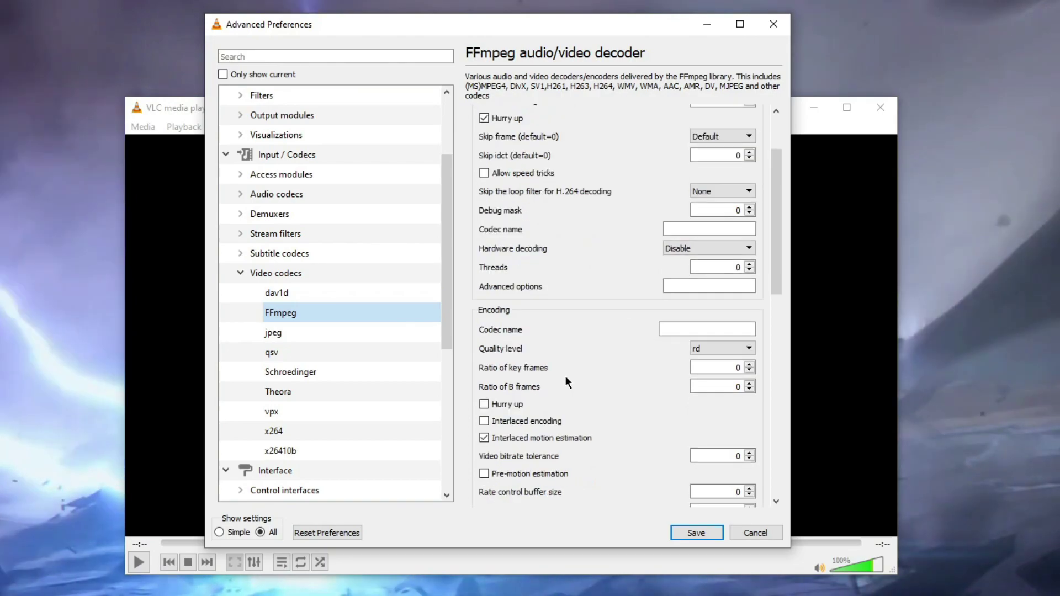
scroll(566, 379, "down", 1)
scroll(566, 379, "down", 2)
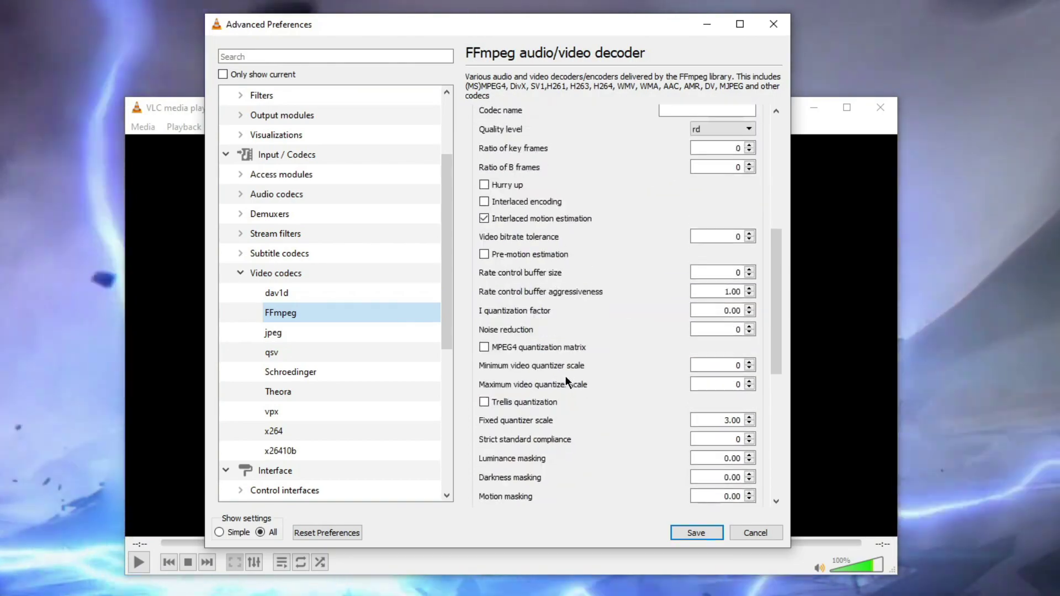
scroll(565, 378, "down", 1)
scroll(566, 377, "down", 5)
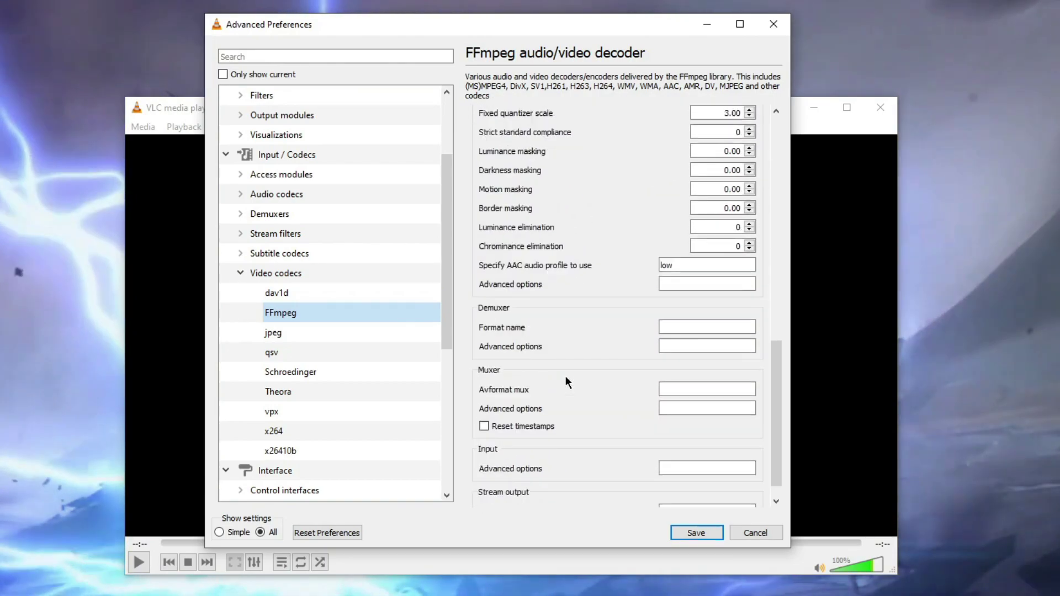
scroll(566, 378, "up", 6)
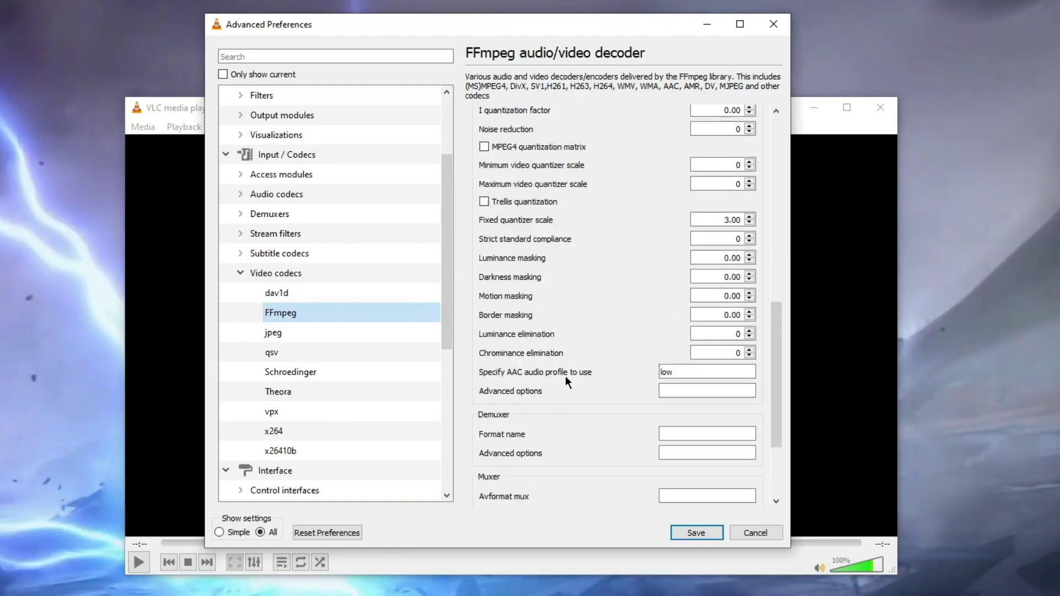
scroll(565, 378, "up", 3)
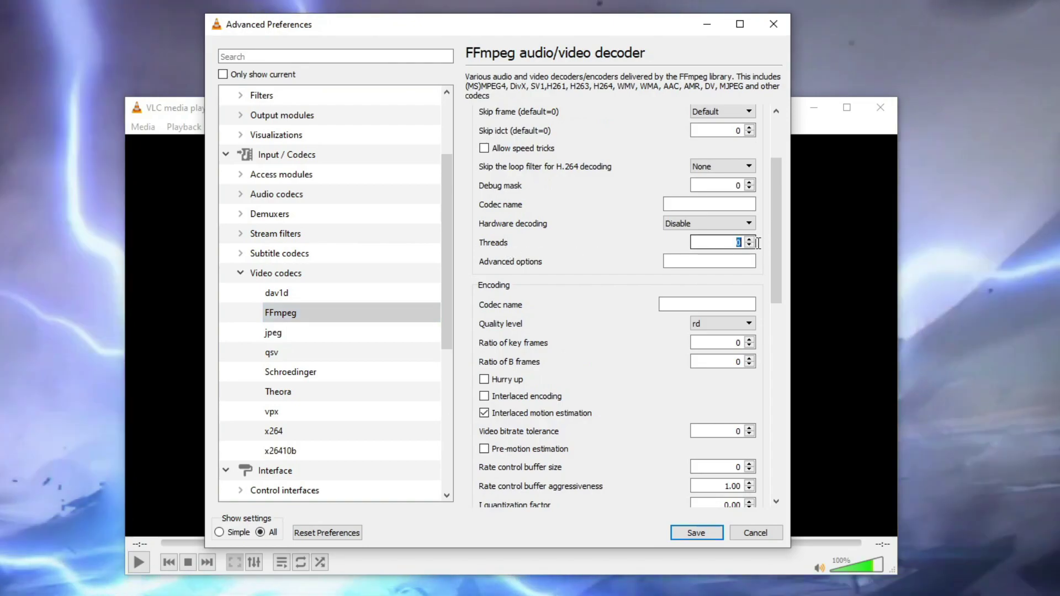
type("2")
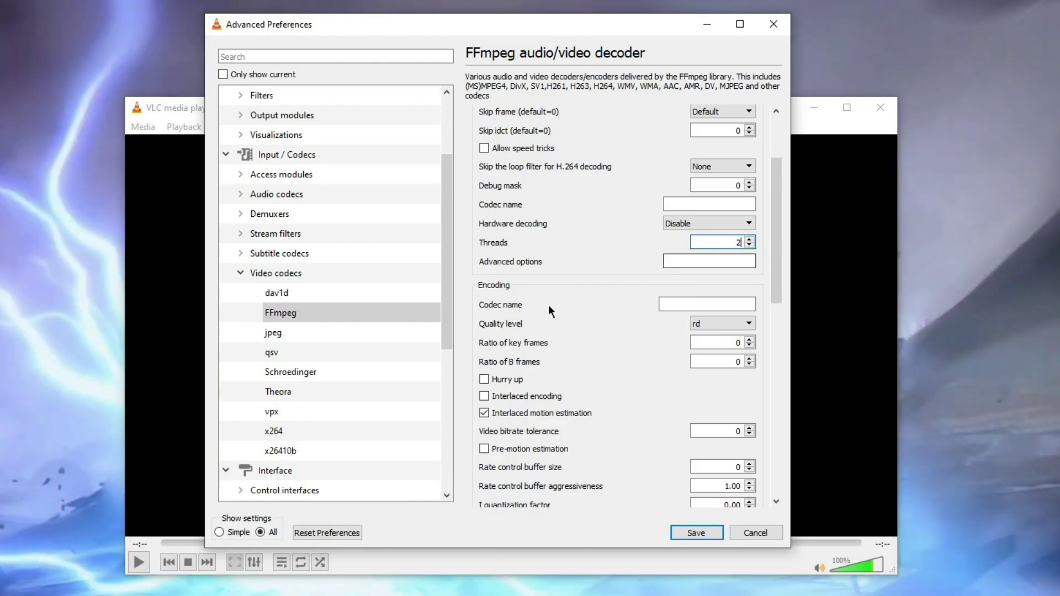
Collapse the Video codecs category and open the Output modules settings of the Video category
left_click(296, 334)
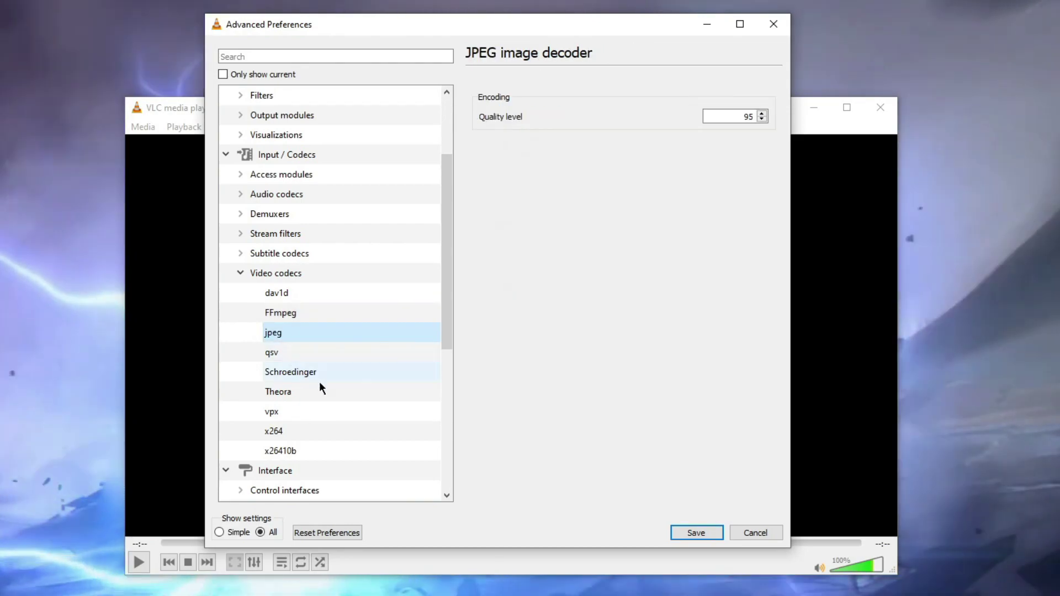
scroll(319, 383, "down", 2)
left_click(238, 151)
scroll(304, 224, "up", 2)
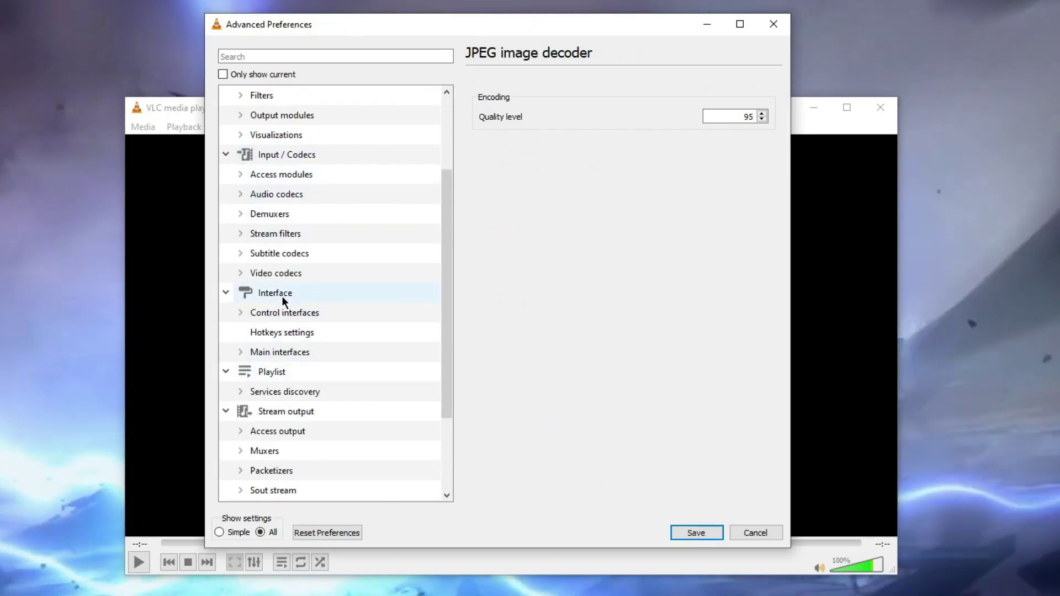
scroll(298, 434, "down", 2)
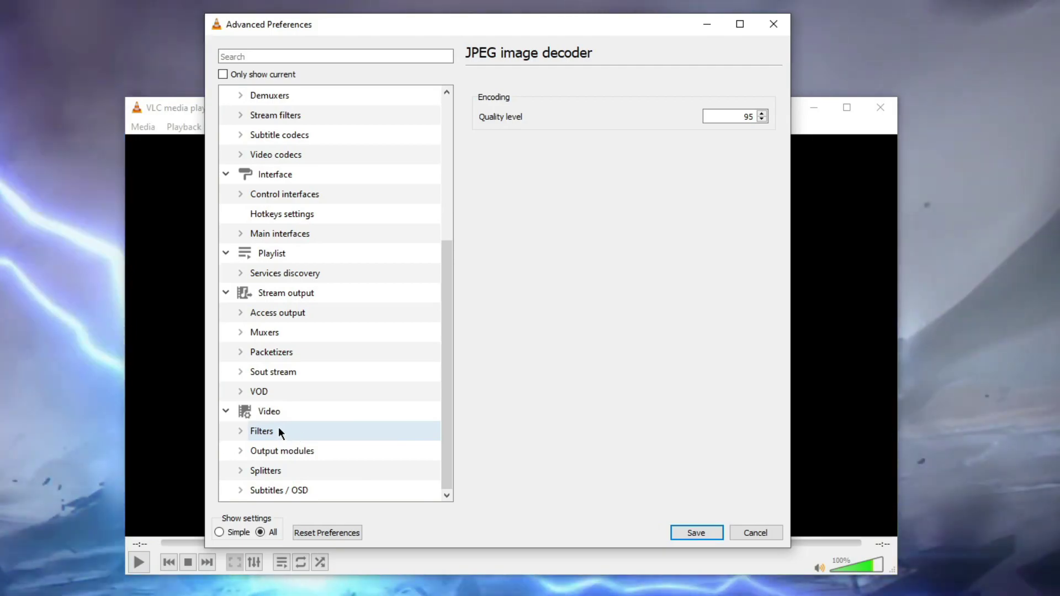
left_click(281, 420)
scroll(281, 420, "down", 5)
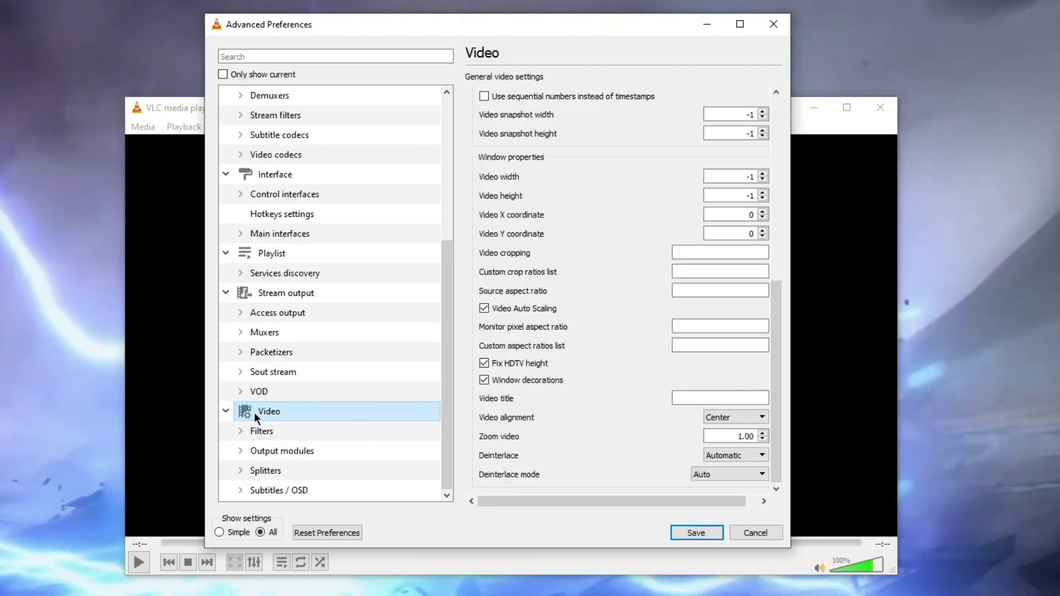
left_click(267, 452)
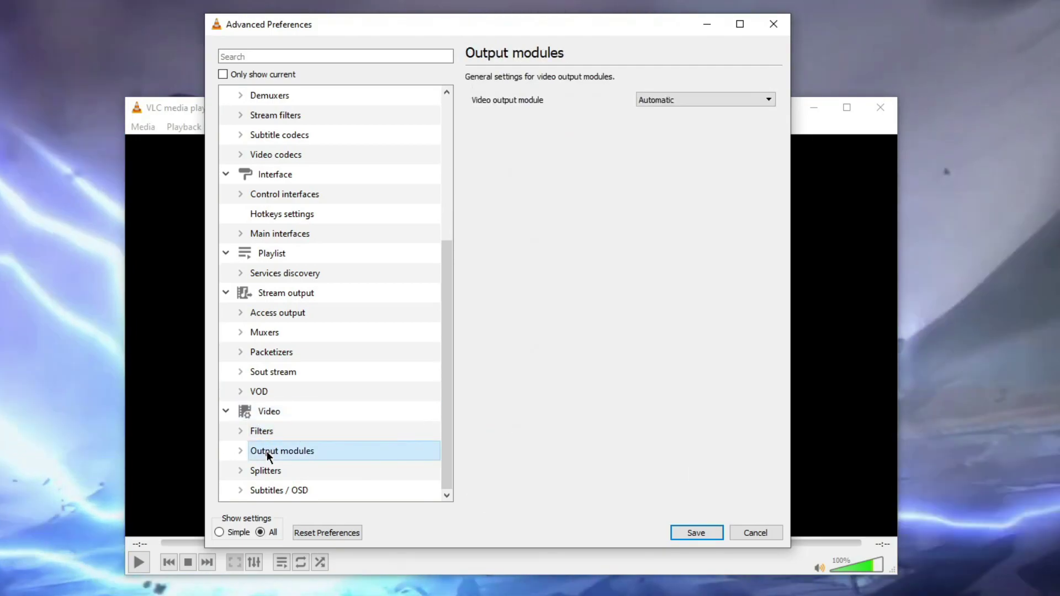
Set the video output module to Automatic and save the advanced preferences
left_click(667, 101)
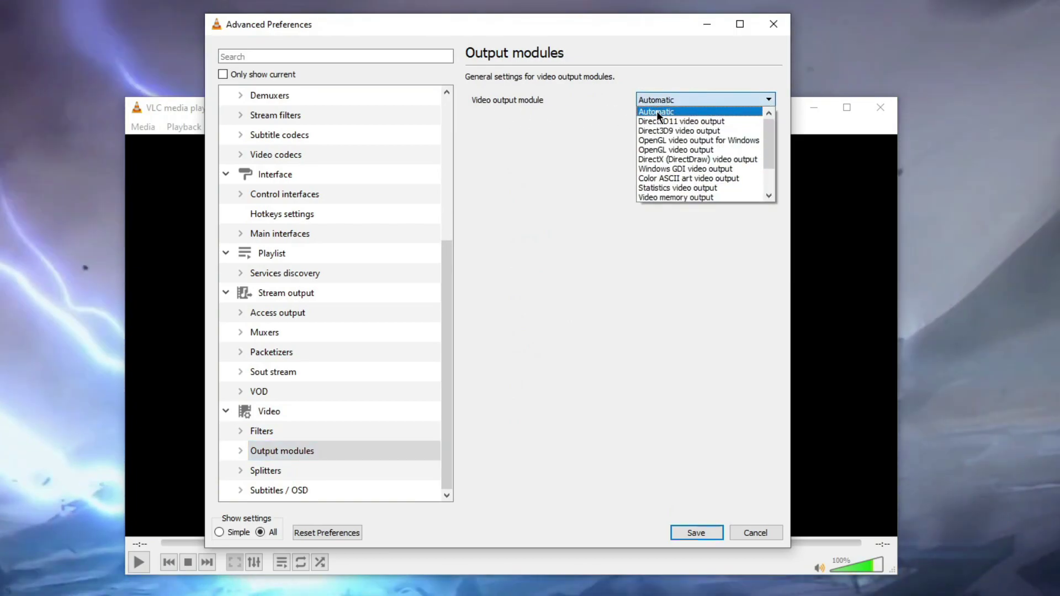
left_click(658, 111)
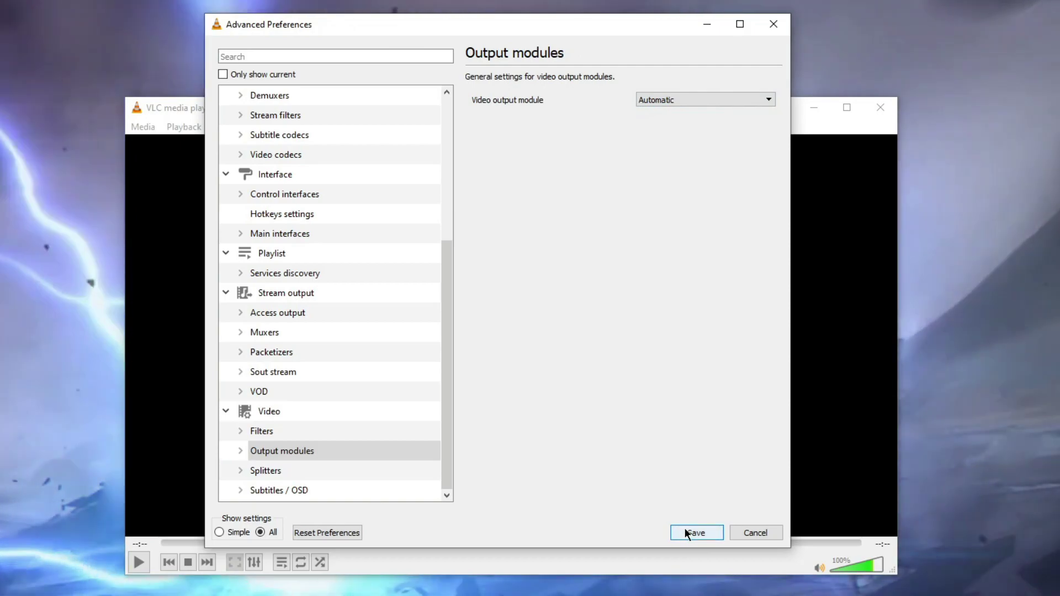
left_click(687, 534)
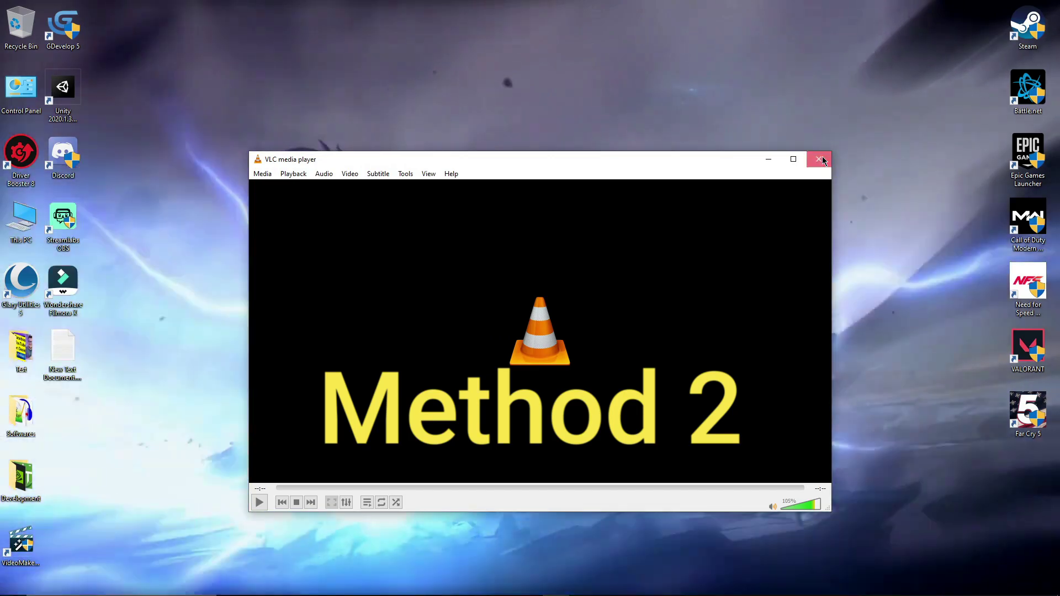
Close the player and open the Compatibility settings in the properties of the VLC media player desktop shortcut
left_click(819, 159)
right_click(465, 373)
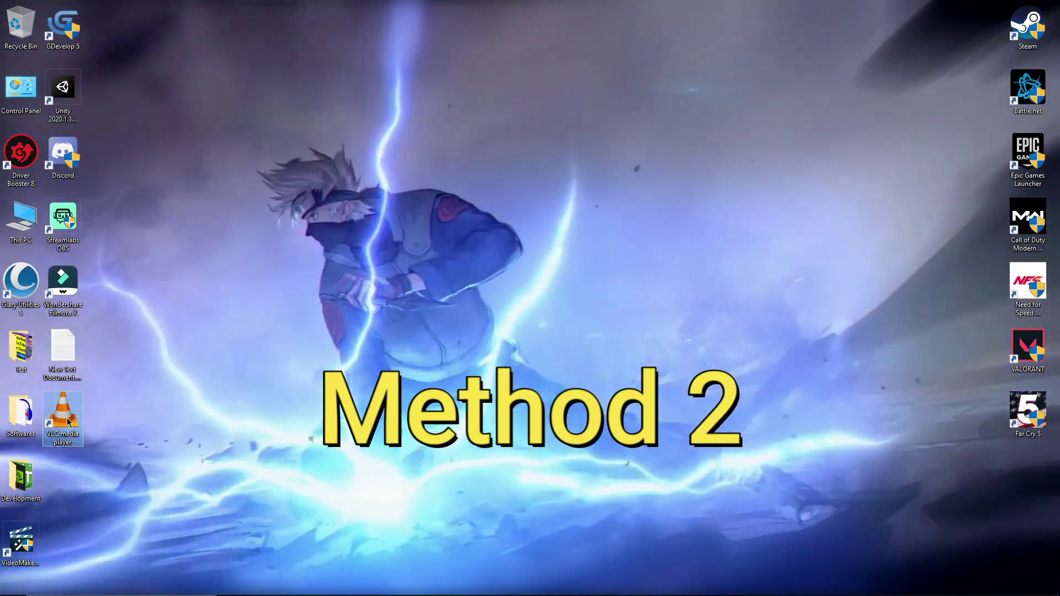
right_click(68, 419)
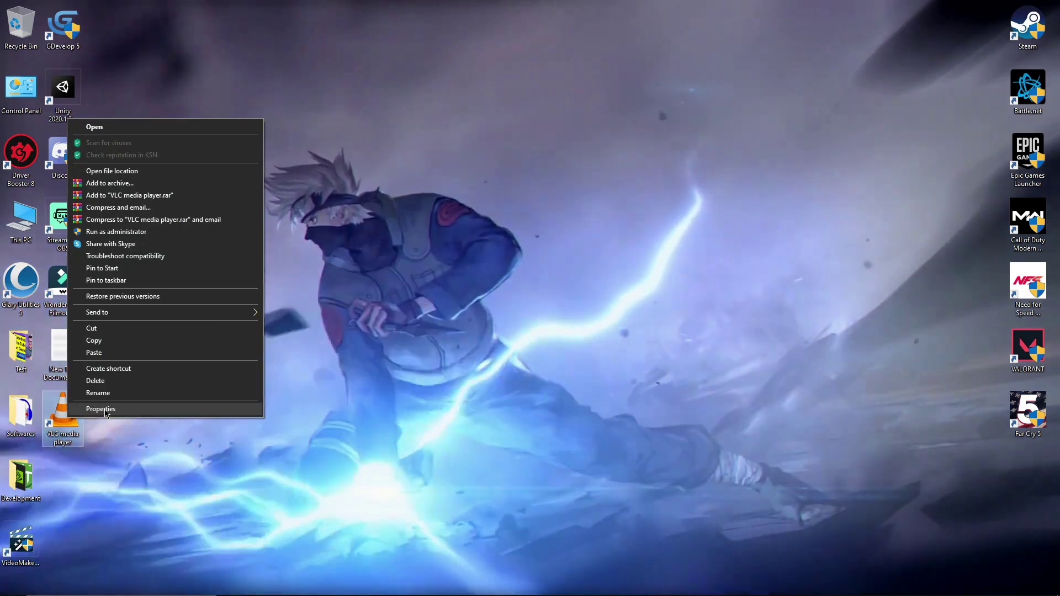
left_click(98, 409)
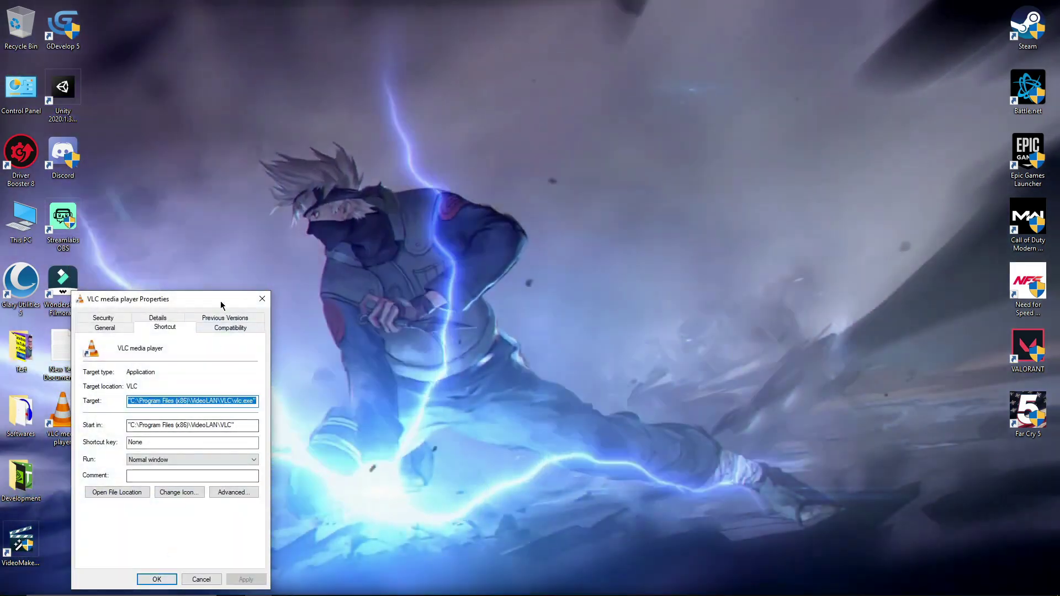
left_click_drag(166, 298, 407, 197)
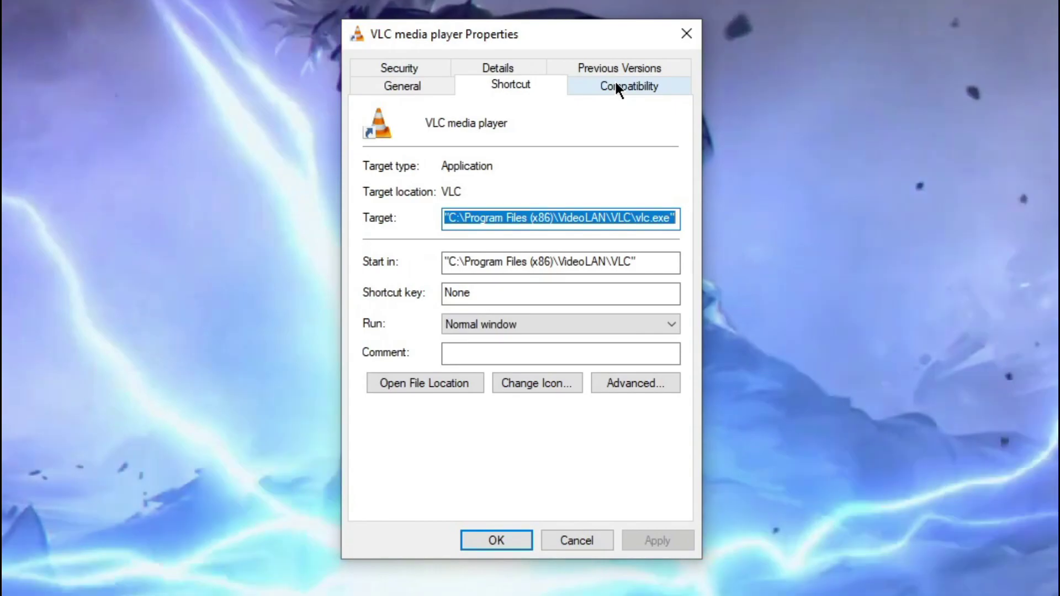
left_click(619, 88)
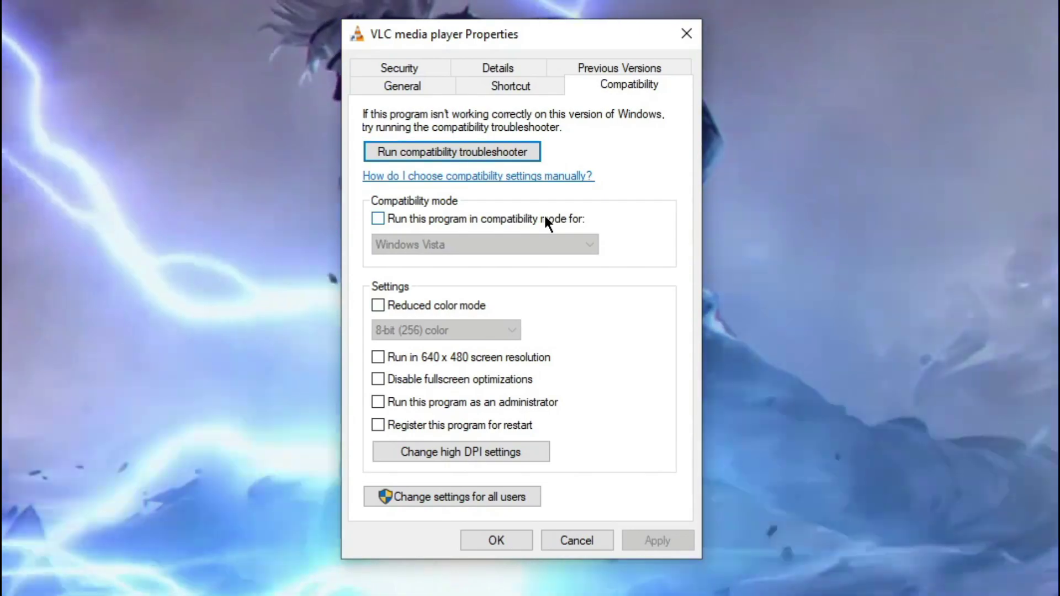
left_click(545, 218)
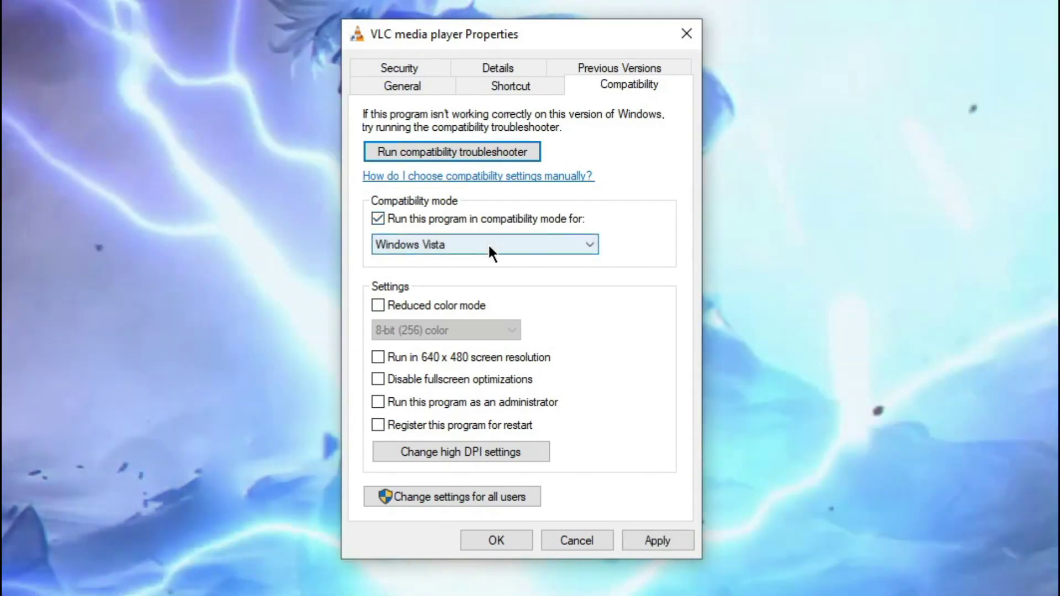
left_click(488, 244)
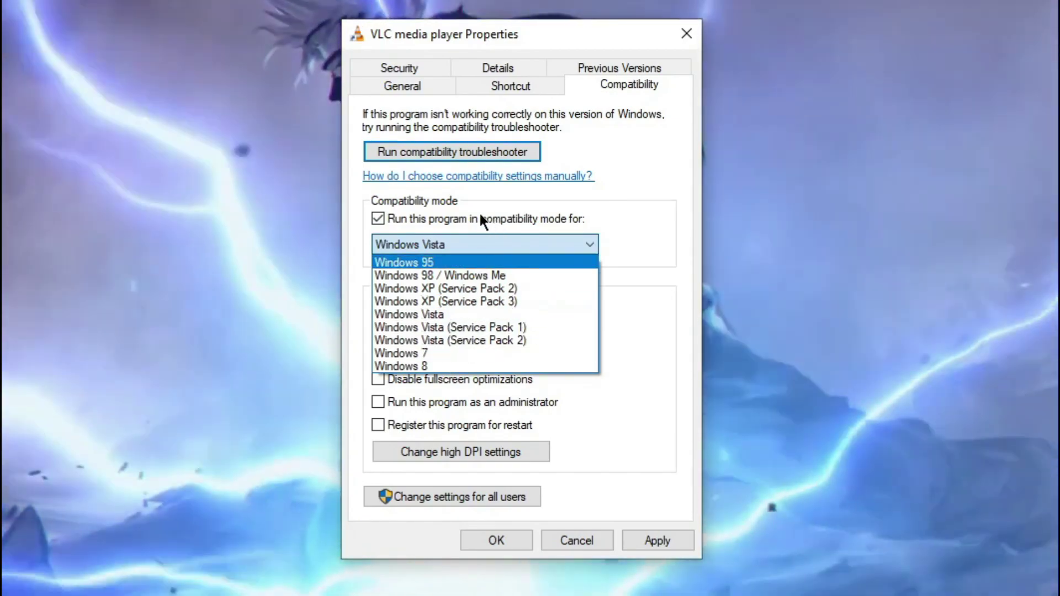
left_click(416, 218)
left_click(378, 218)
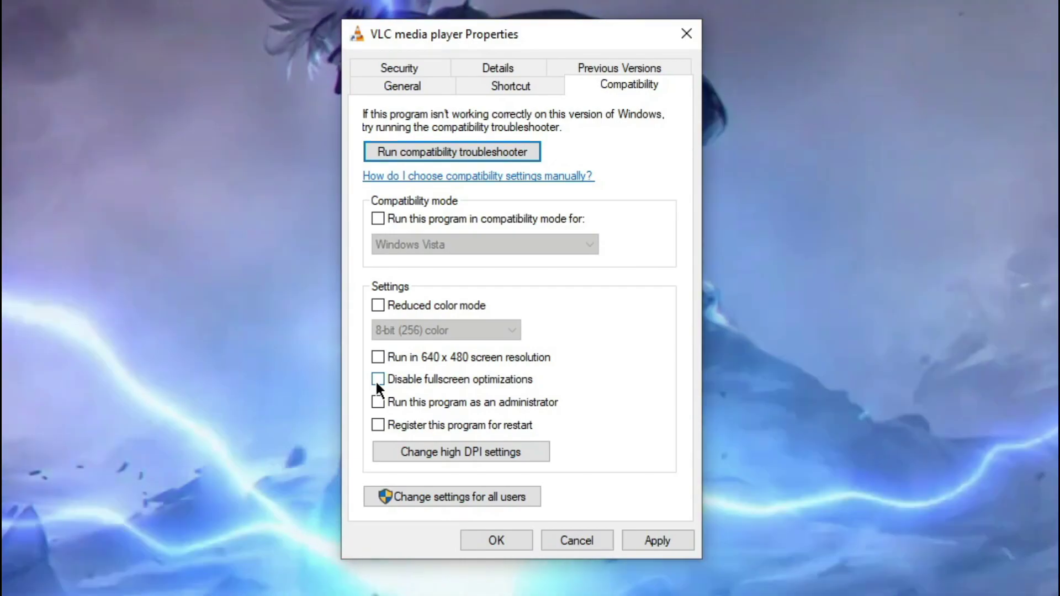
Disable fullscreen optimizations and set the VLC shortcut to run as an administrator
left_click(377, 381)
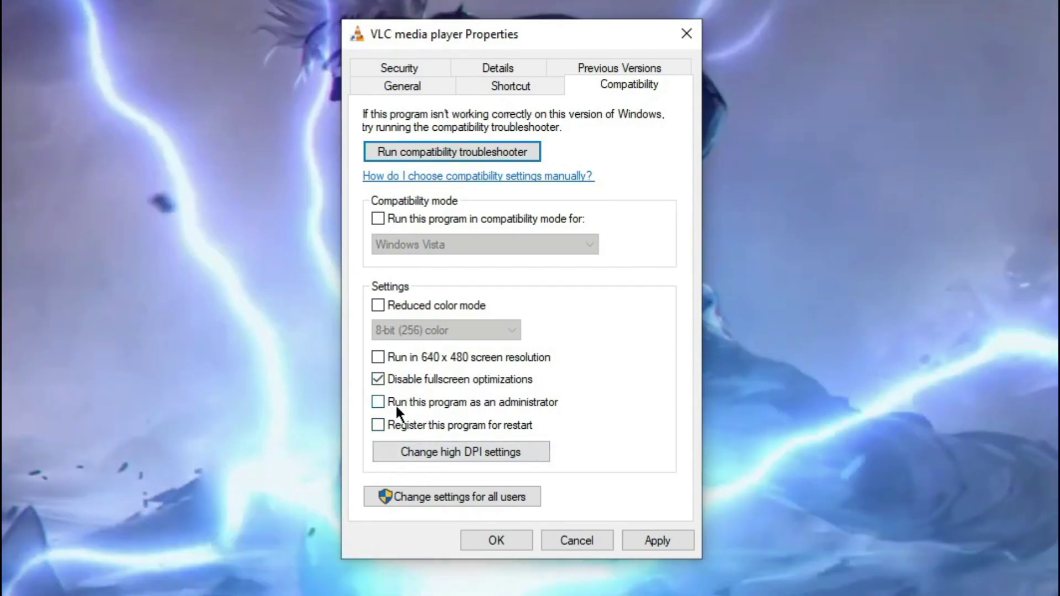
left_click(378, 403)
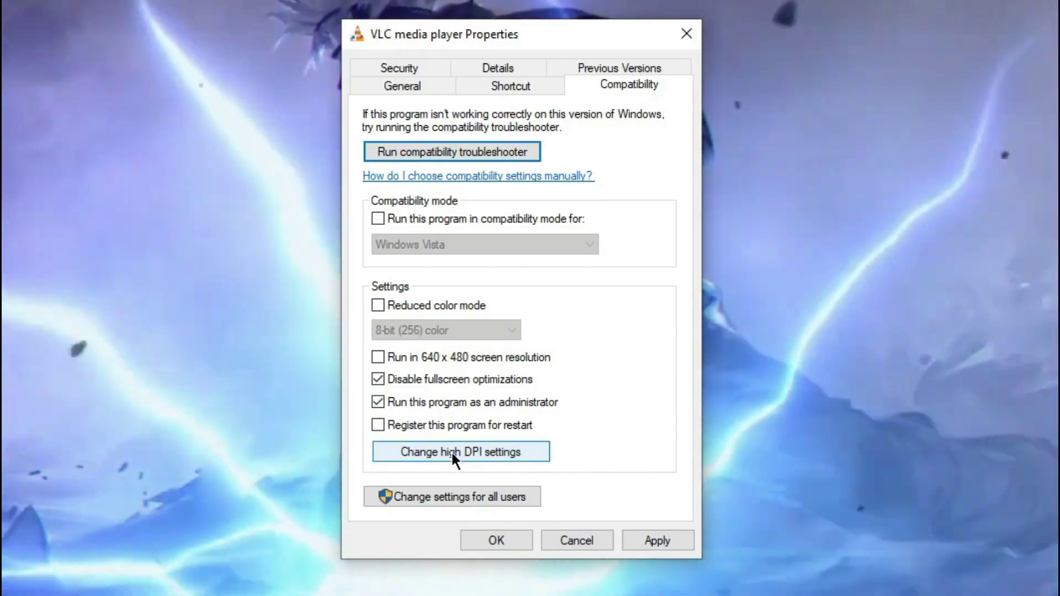
Override the high DPI scaling behavior with scaling performed by Application, and apply the VLC shortcut's compatibility settings
left_click(451, 451)
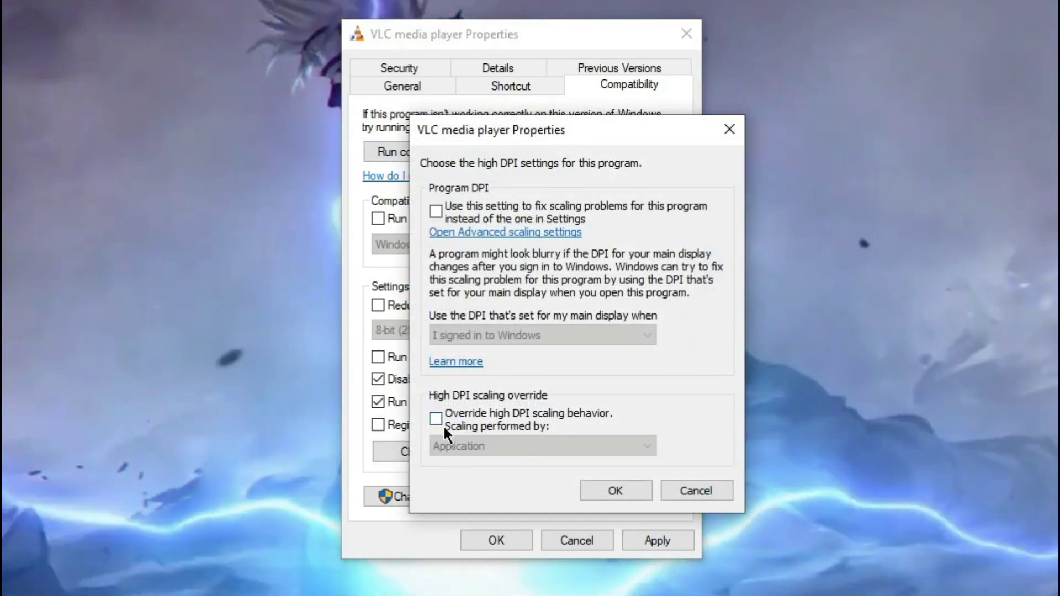
left_click(435, 418)
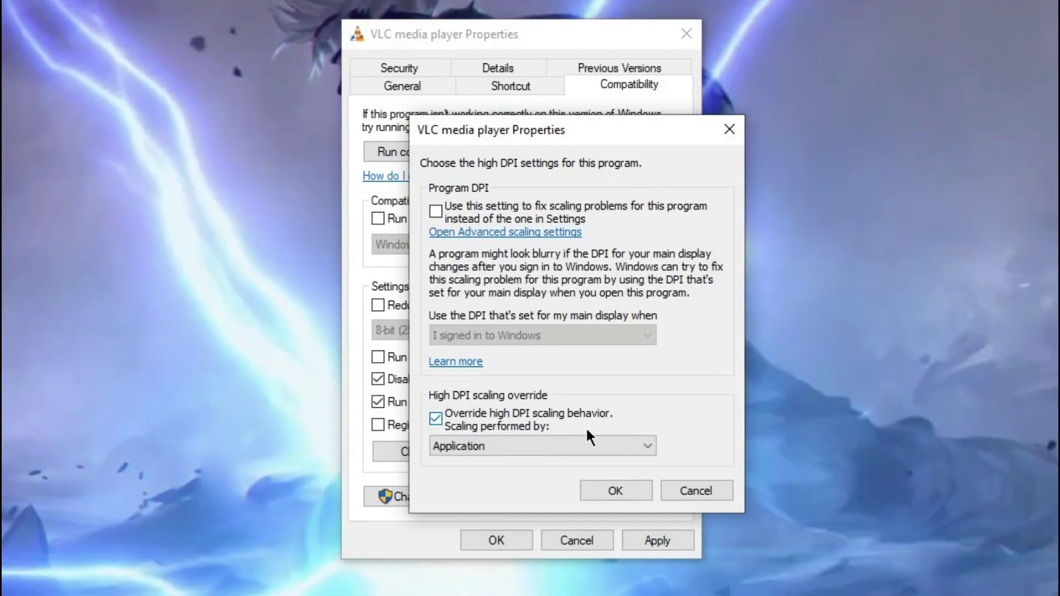
left_click(476, 447)
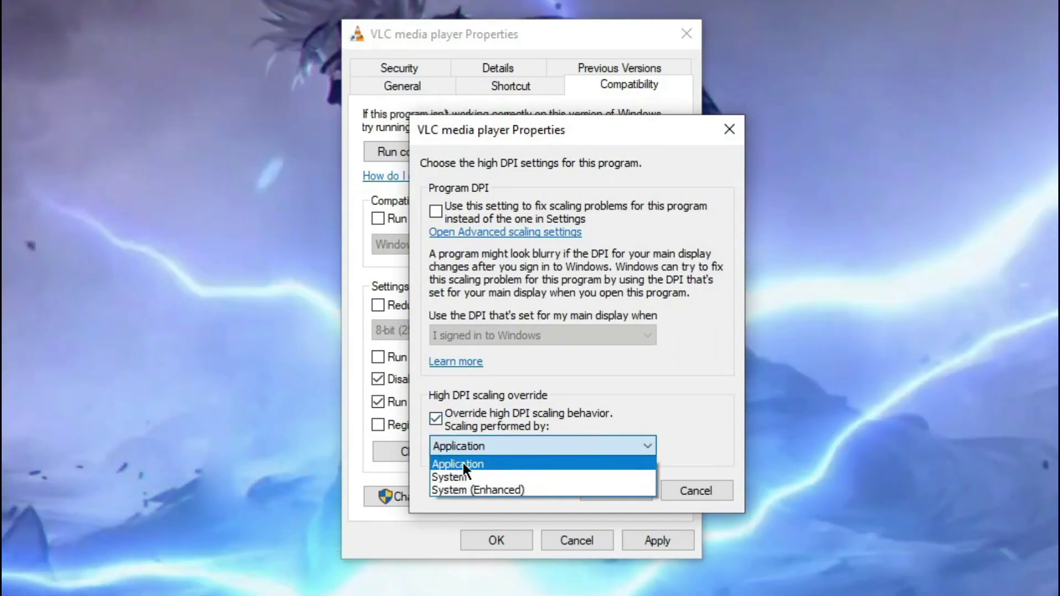
left_click(464, 462)
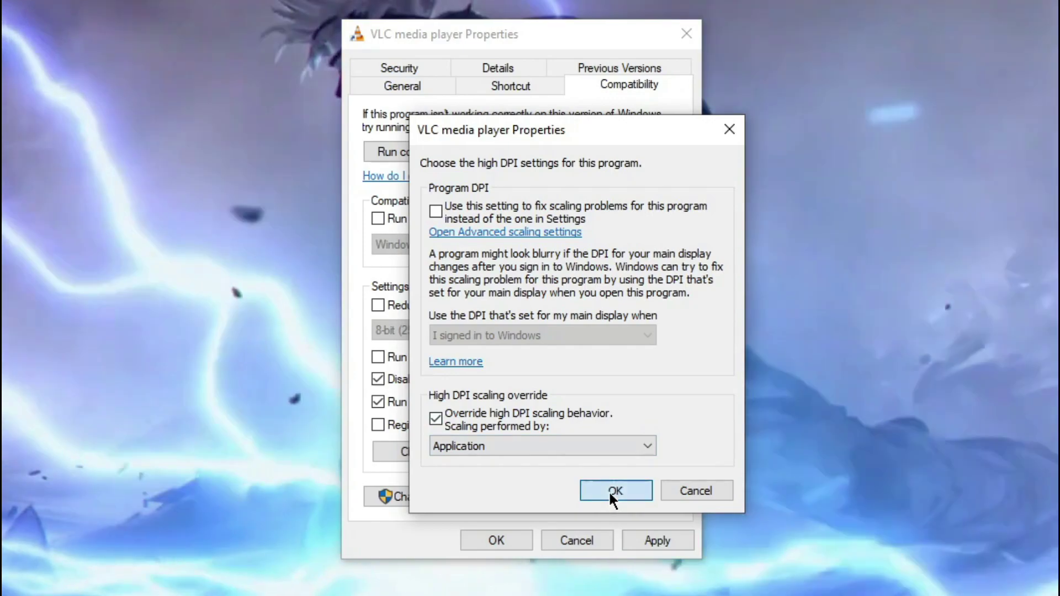
left_click(609, 491)
left_click(655, 541)
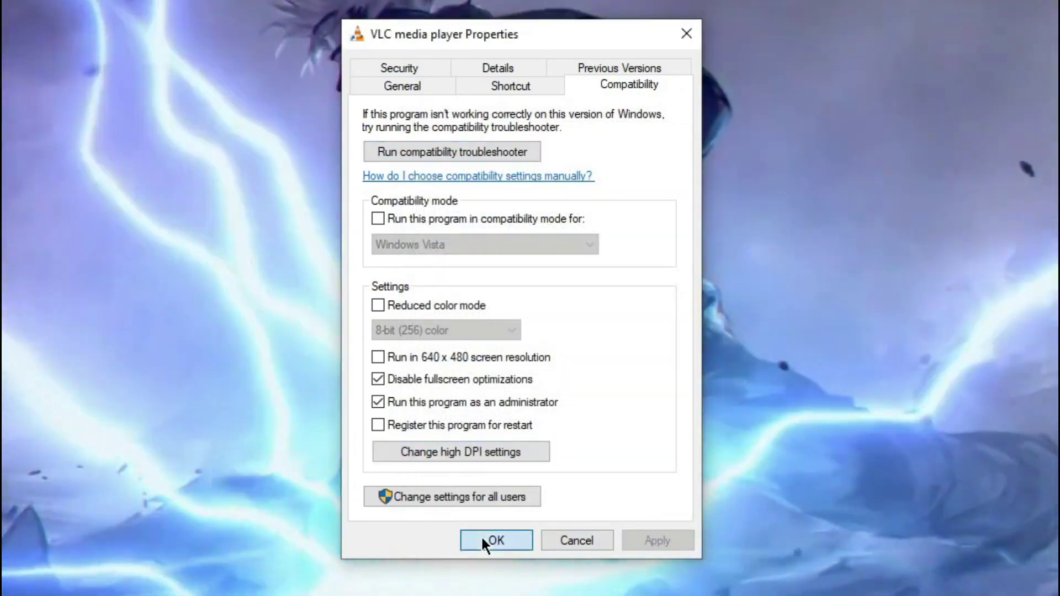
left_click(481, 535)
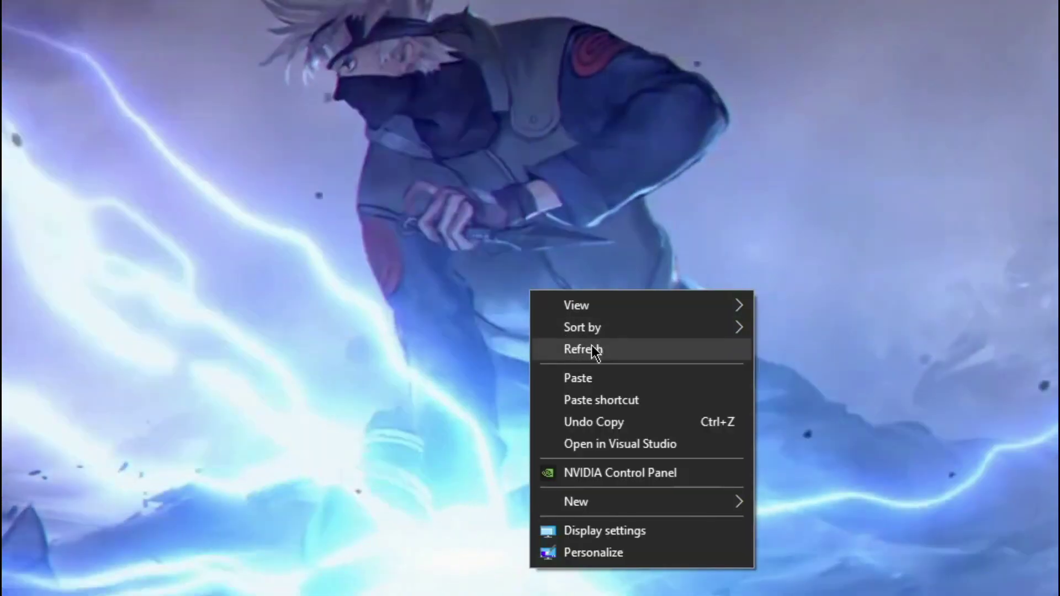
left_click(597, 348)
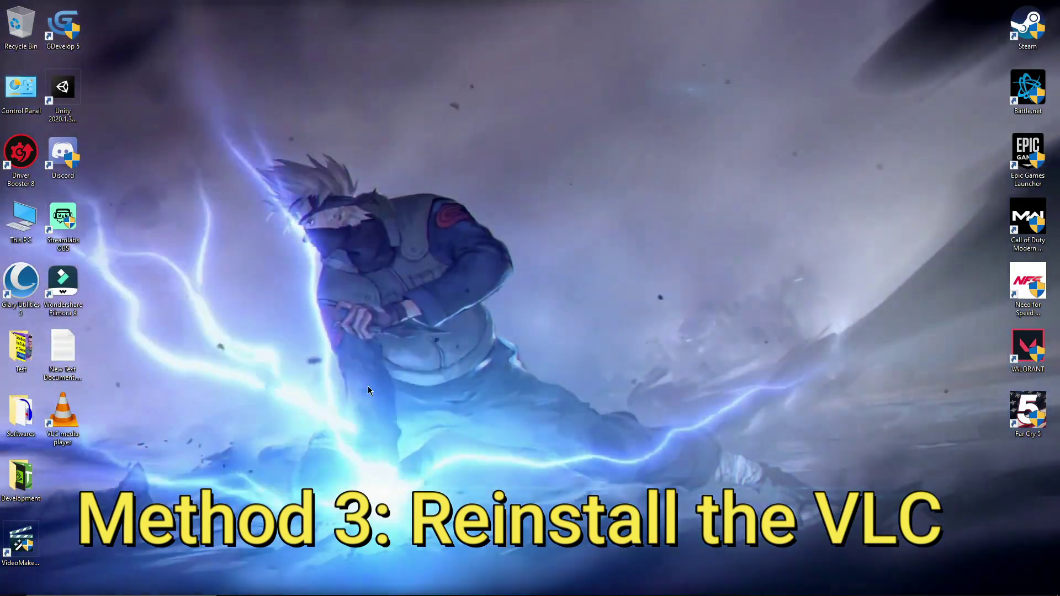
right_click(368, 387)
left_click(402, 421)
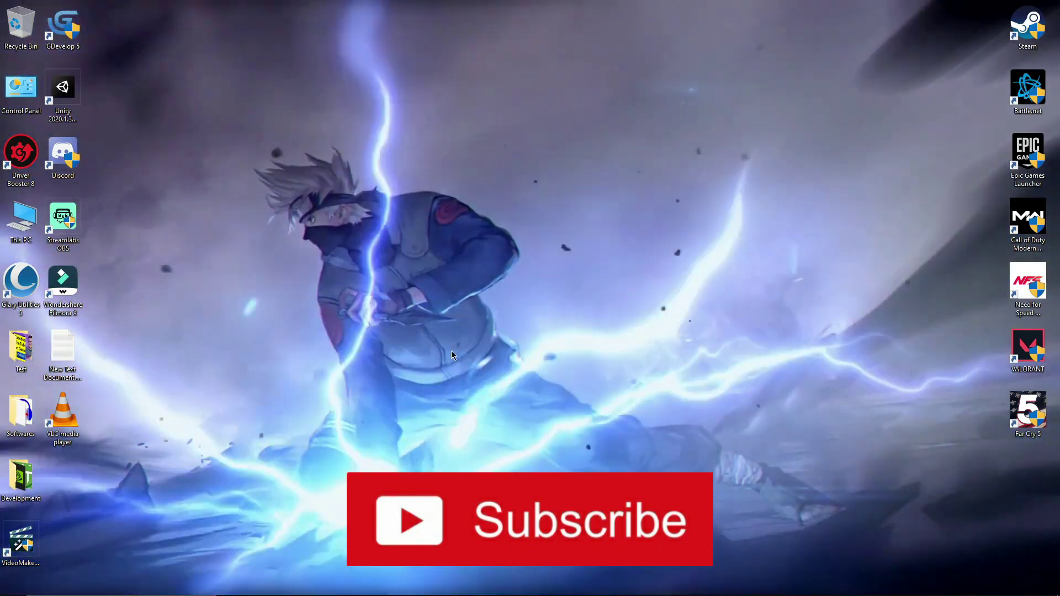
right_click(464, 343)
left_click(495, 373)
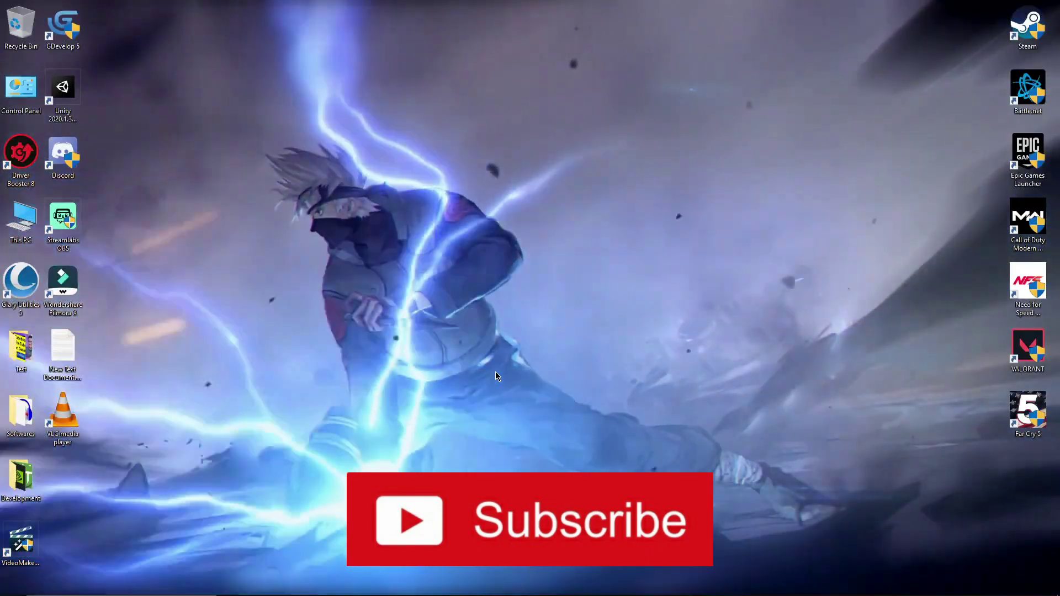